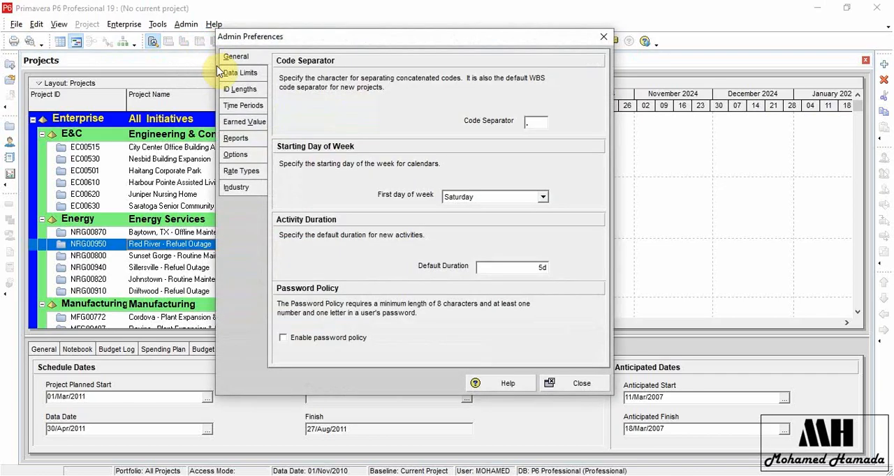
Check the General admin preferences for the code separator, then close the preferences.
left_click(247, 58)
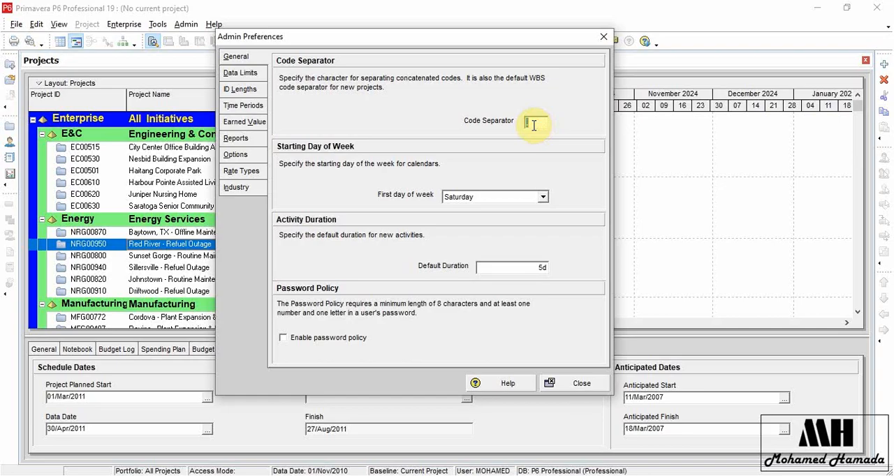
left_click(574, 383)
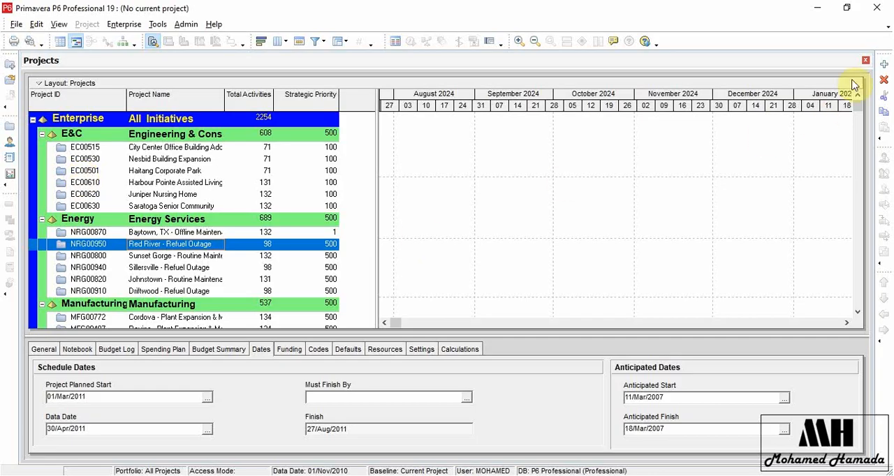
Open the Projects view and create a new project under the Energy Services EPS, keeping the default settings.
left_click(125, 23)
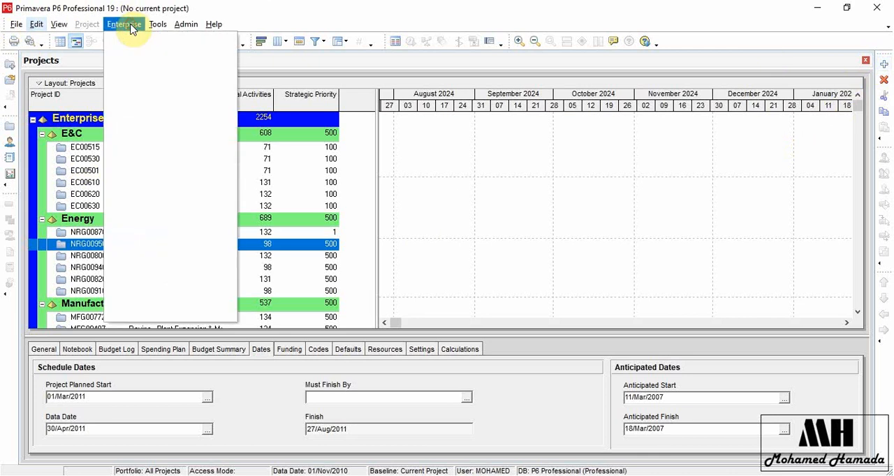
left_click(135, 41)
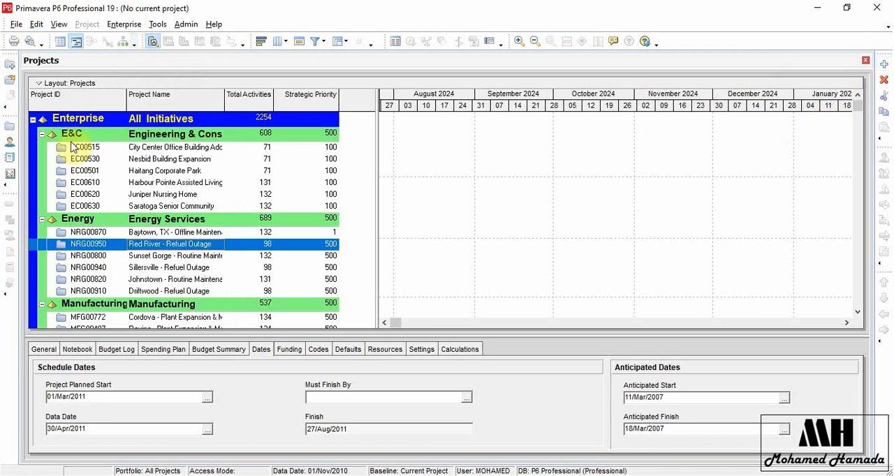
left_click(866, 61)
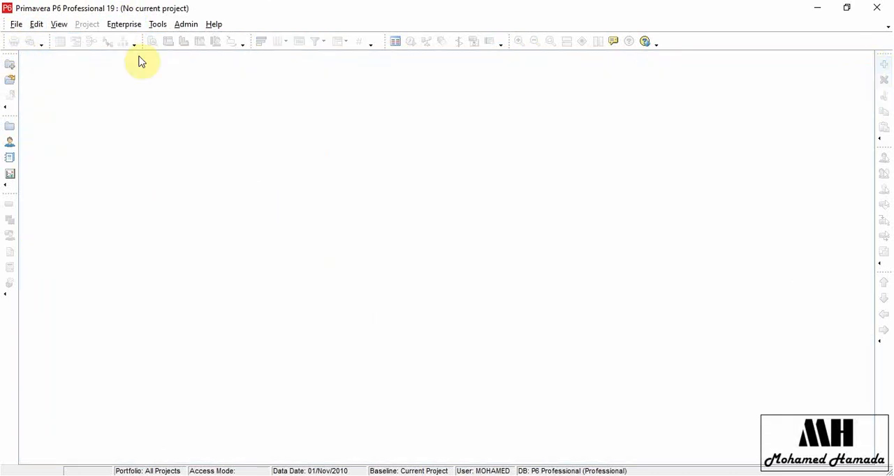
left_click(124, 26)
left_click(130, 41)
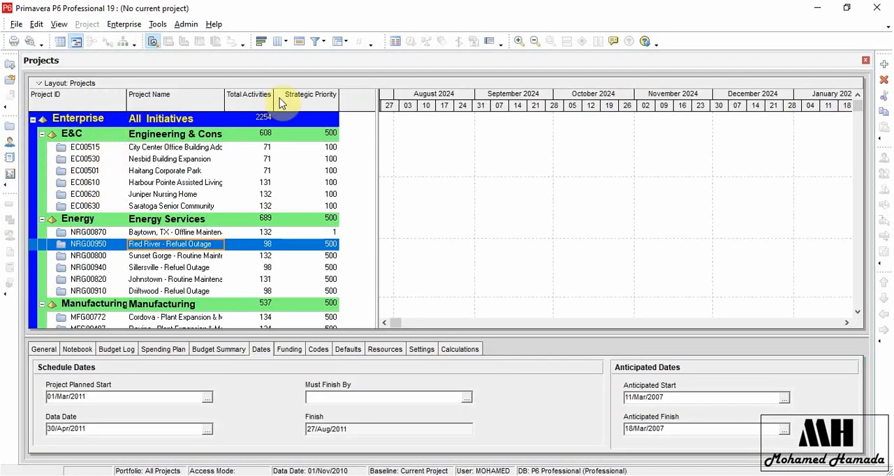
left_click(880, 66)
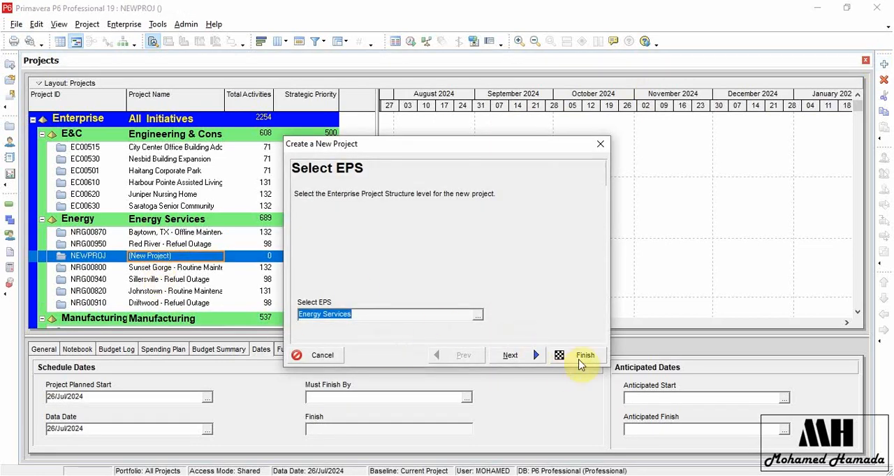
left_click(582, 357)
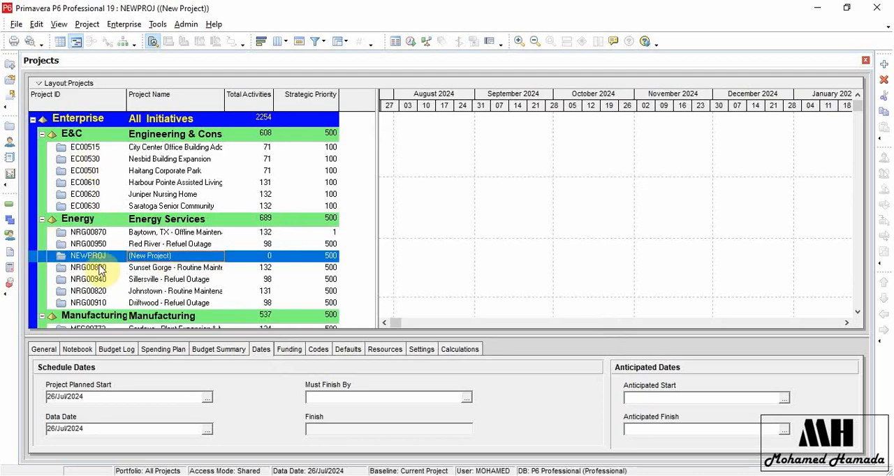
Open the newly created NEWPROJ project from the Energy Services group.
left_click(190, 258)
left_click(113, 256)
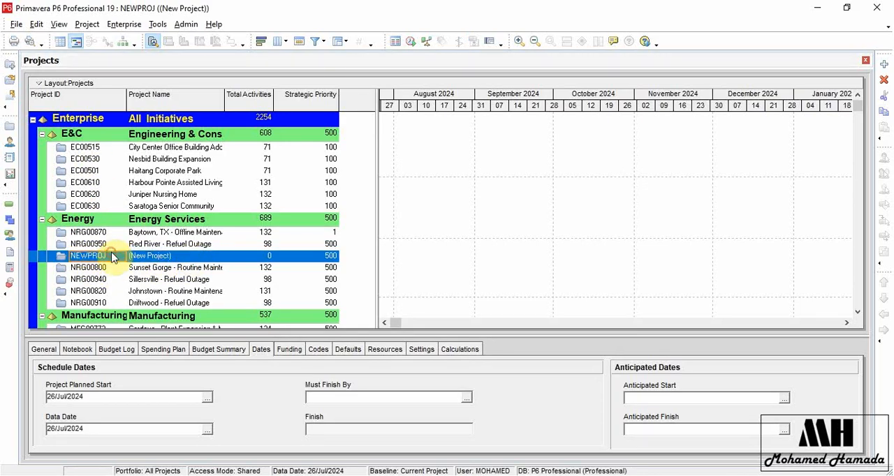
right_click(112, 257)
left_click(174, 157)
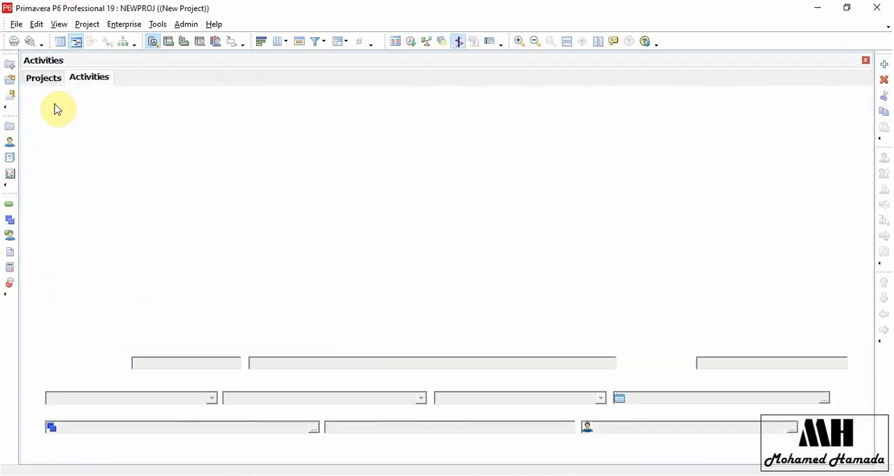
Open the WBS view of NEWPROJ and add six WBS elements, each nested one level below the previous one.
left_click(124, 25)
mouse_move(93, 29)
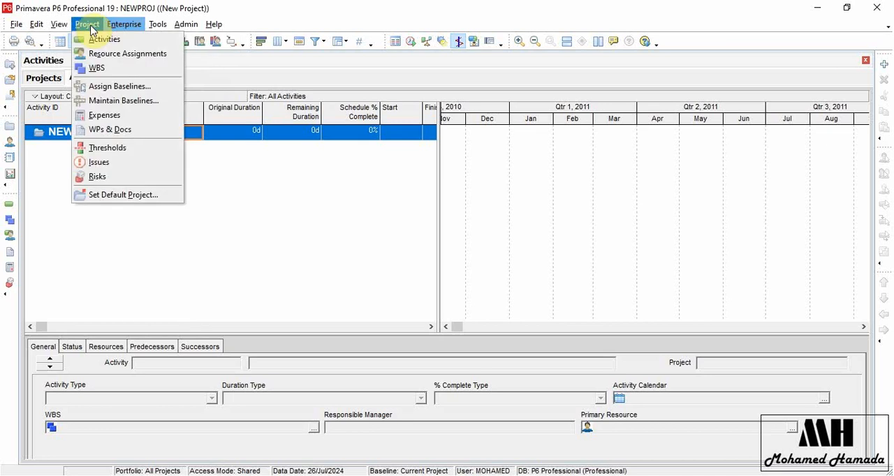
left_click(96, 68)
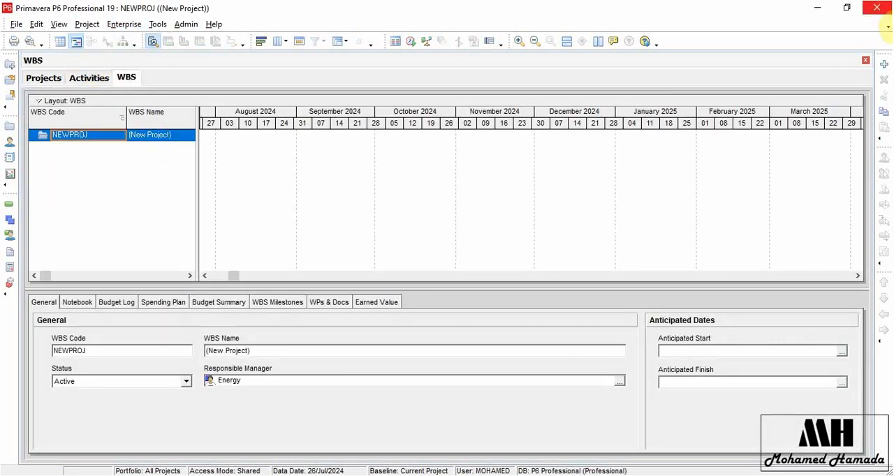
left_click(885, 65)
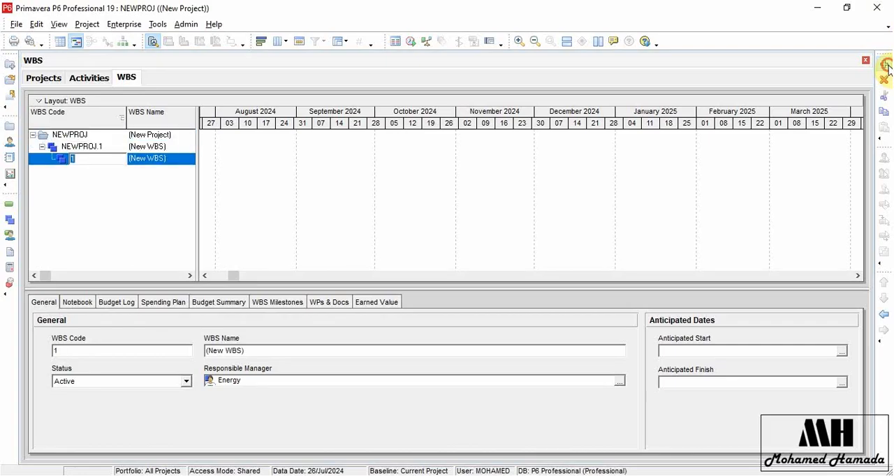
left_click(885, 65)
left_click(885, 65)
left_click(886, 65)
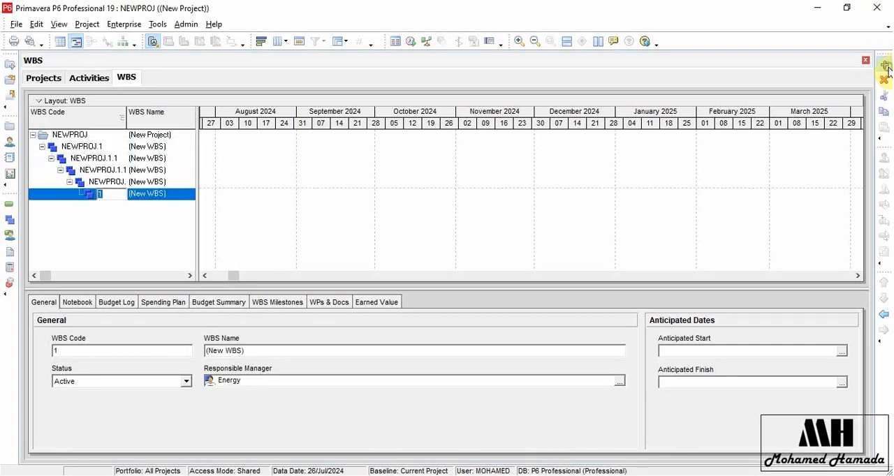
left_click(885, 65)
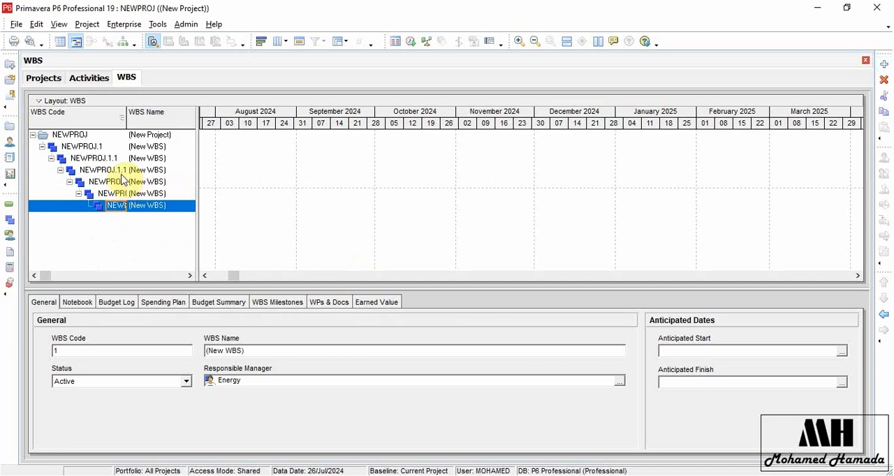
Set the code separator in the General admin preferences to 0 and check the WBS codes of NEWPROJ.
left_click(185, 23)
left_click(210, 49)
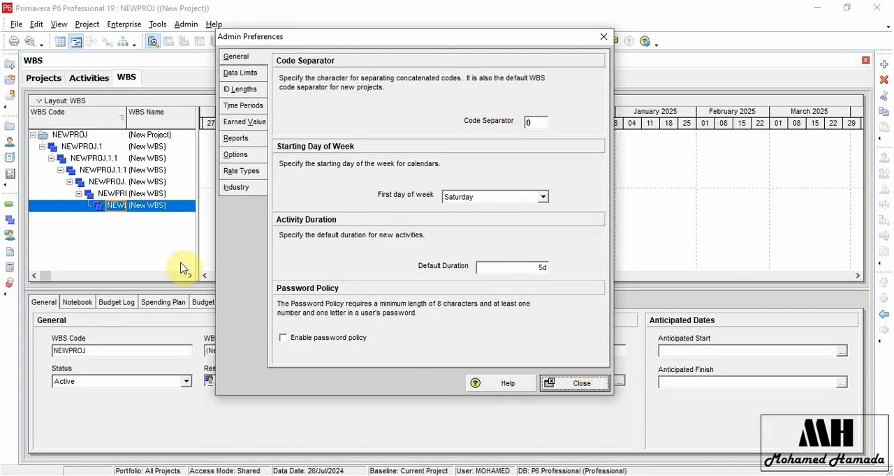
left_click(91, 148)
left_click(104, 181)
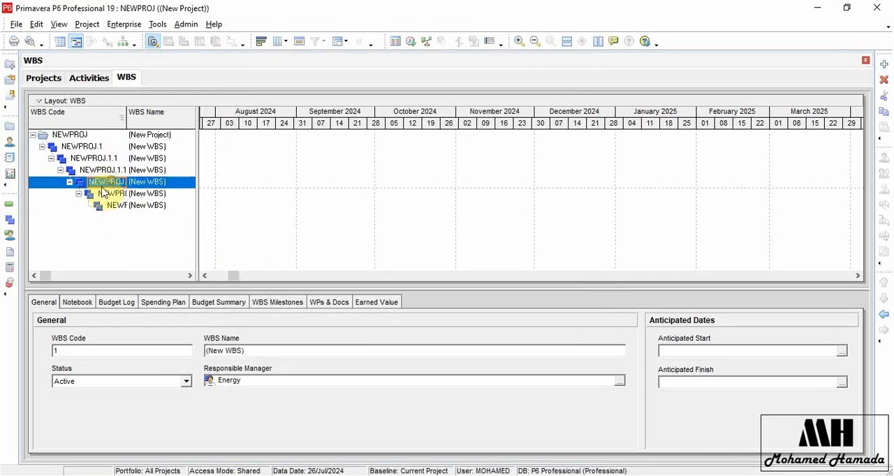
Create another new project directly under the Enterprise (All Initiatives) EPS node with the default settings.
left_click(46, 79)
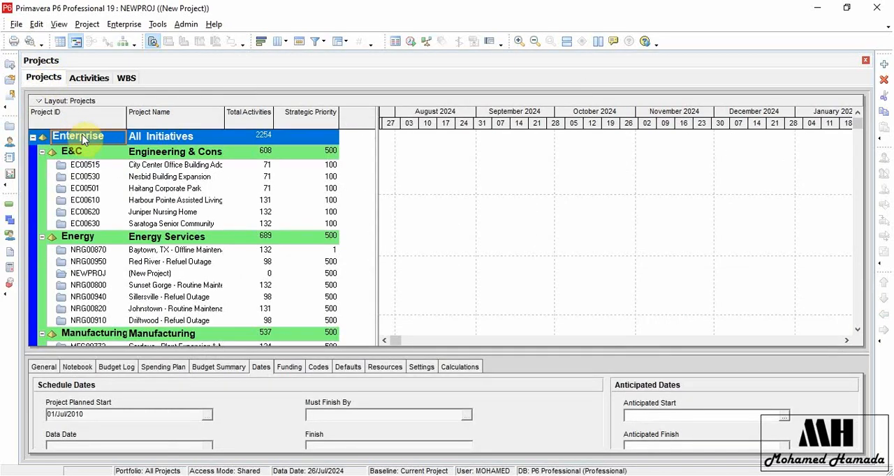
left_click(72, 138)
left_click(258, 136)
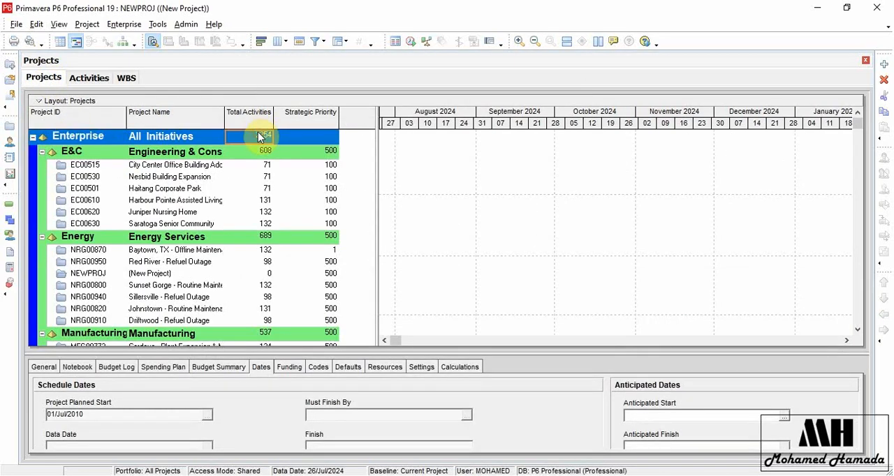
key("Insert")
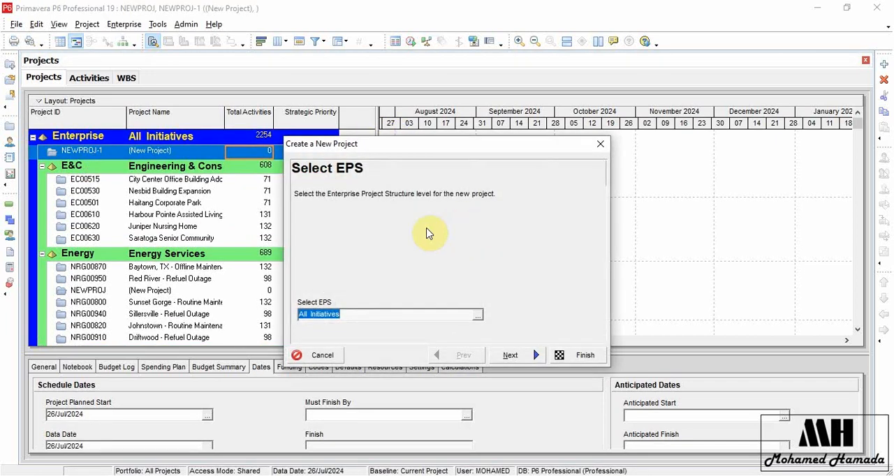
left_click(565, 356)
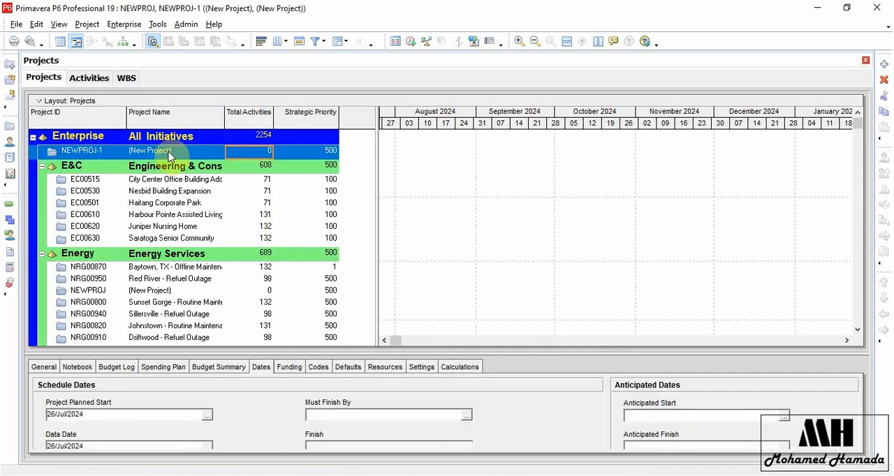
Open the new project under All Initiatives and show its work breakdown structure.
right_click(169, 157)
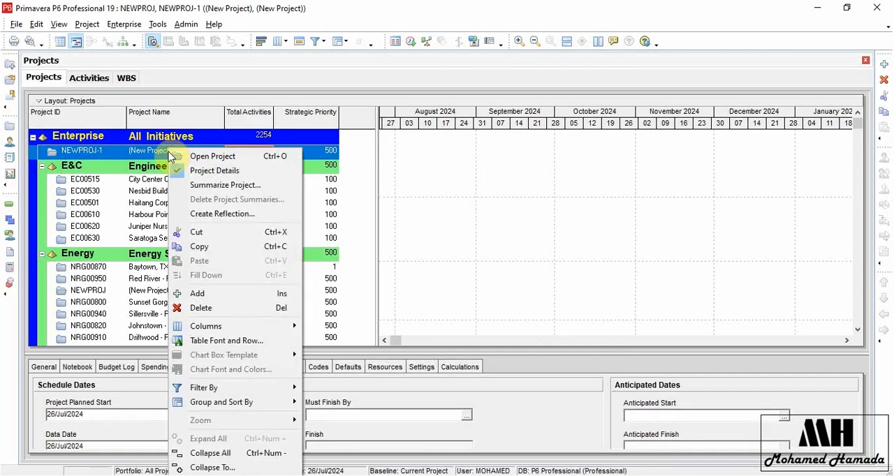
left_click(244, 160)
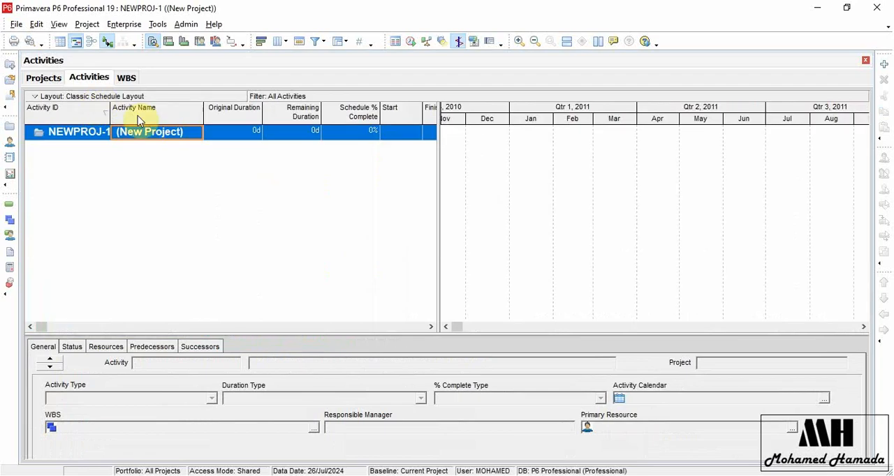
left_click(127, 78)
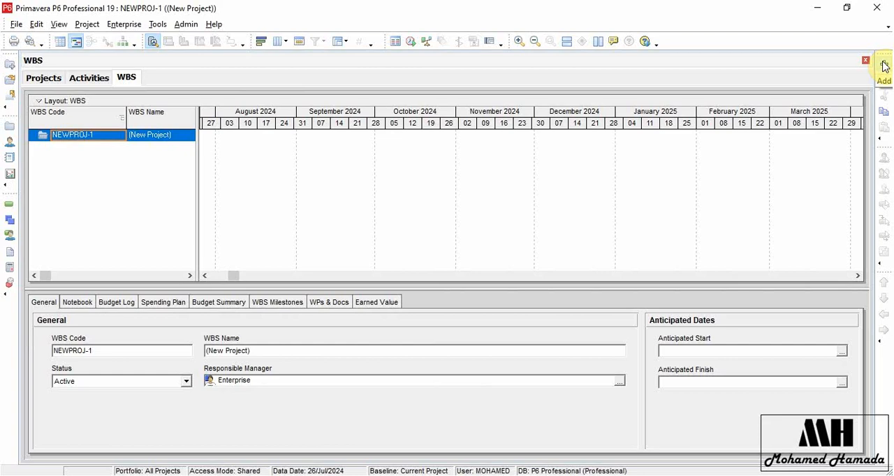
Add six successively nested WBS elements to the NEWPROJ-1 project, keeping their default codes and names.
left_click(884, 66)
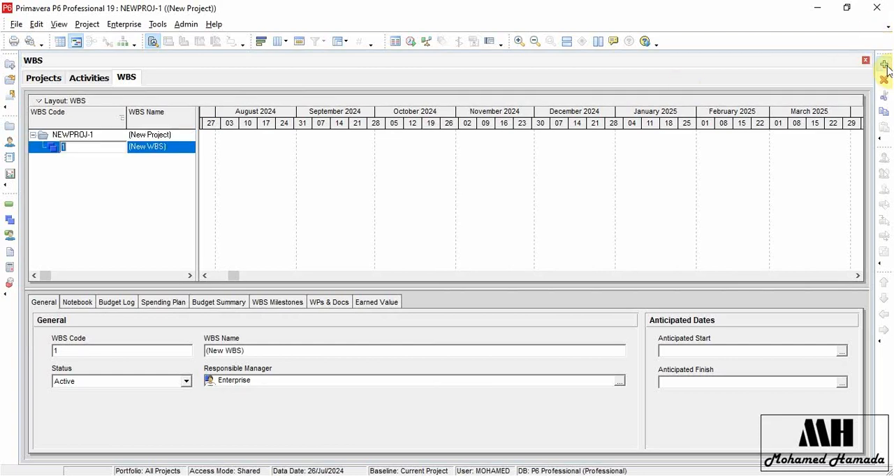
left_click(884, 66)
left_click(885, 65)
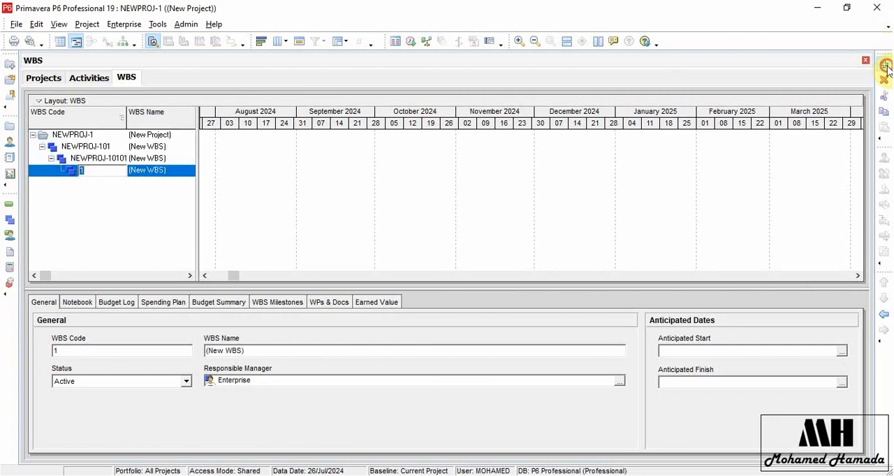
left_click(885, 66)
left_click(885, 66)
left_click(886, 65)
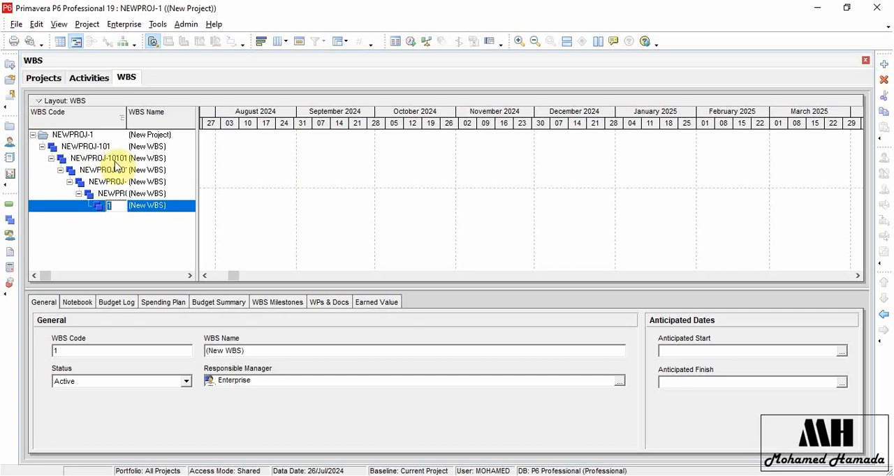
left_click(126, 235)
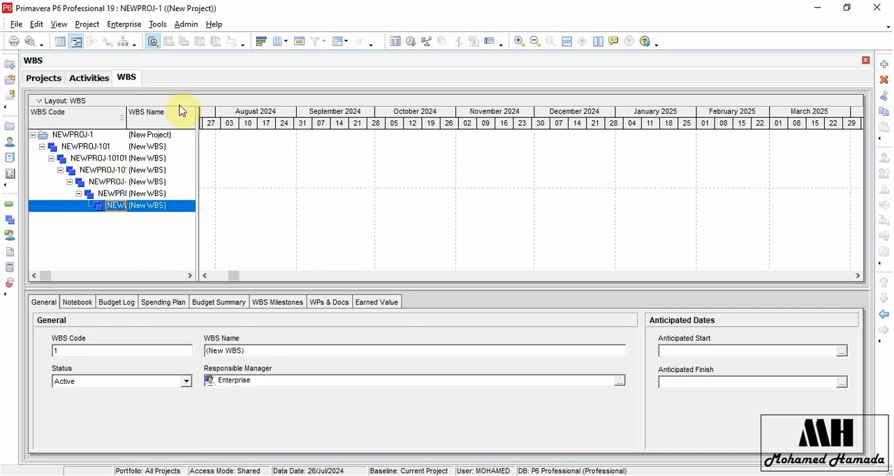
Inspect the code separator setting in the General admin preferences again and close the preferences.
left_click(185, 25)
left_click(206, 39)
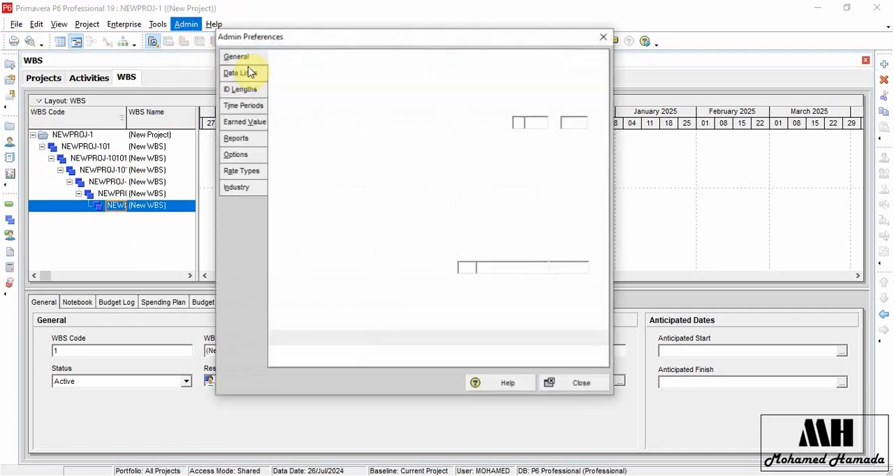
left_click(528, 126)
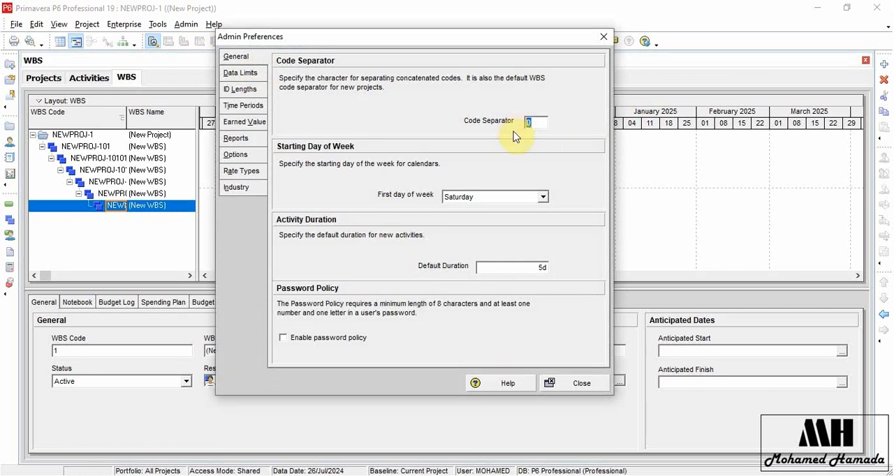
left_click(577, 383)
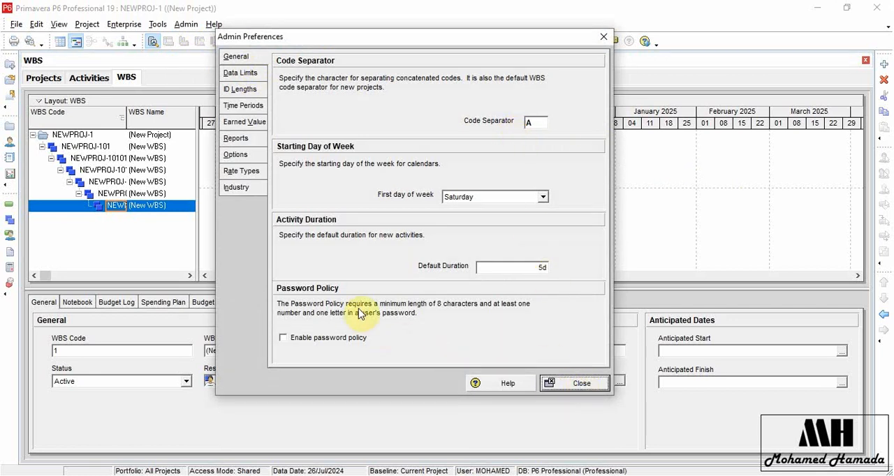
Check the WBS codes of NEWPROJ-1 in the Activities view, then close the Activities and WBS views.
left_click(43, 77)
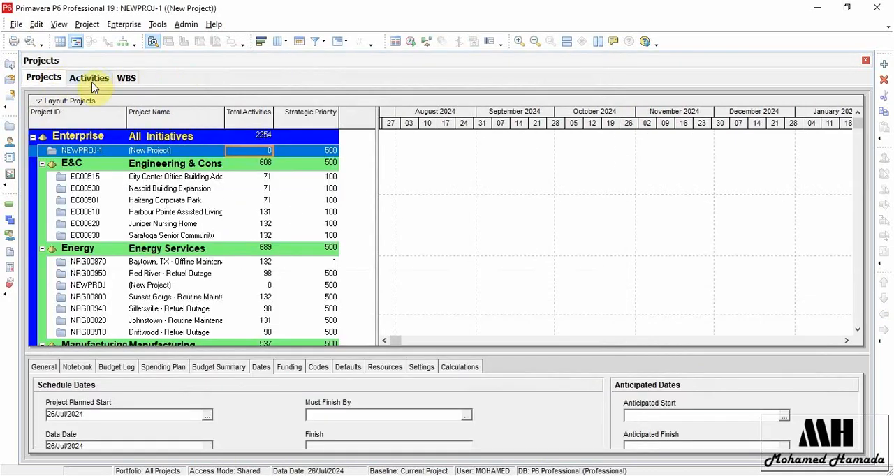
left_click(90, 82)
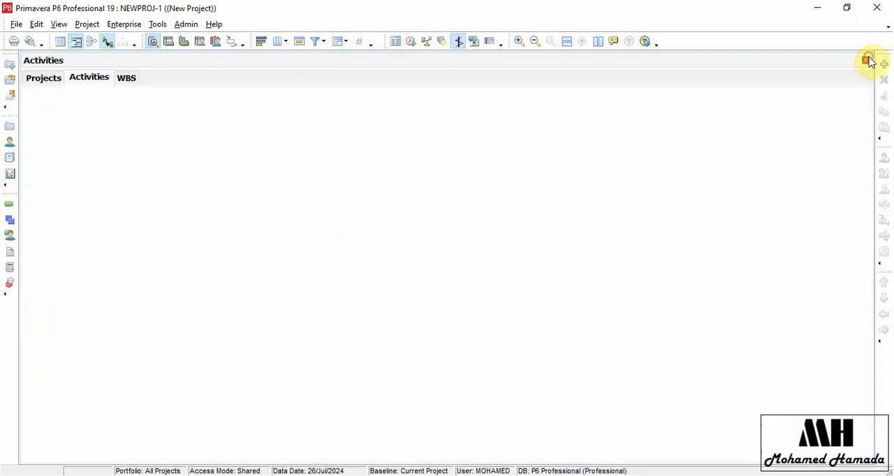
left_click(868, 61)
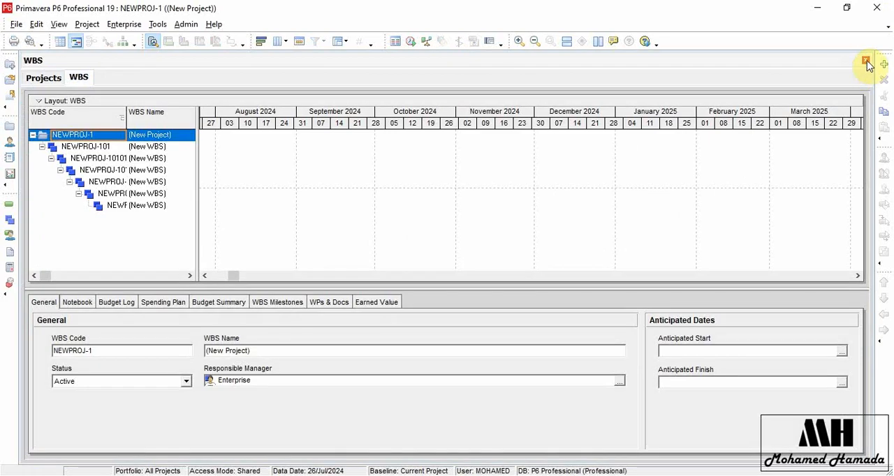
left_click(868, 63)
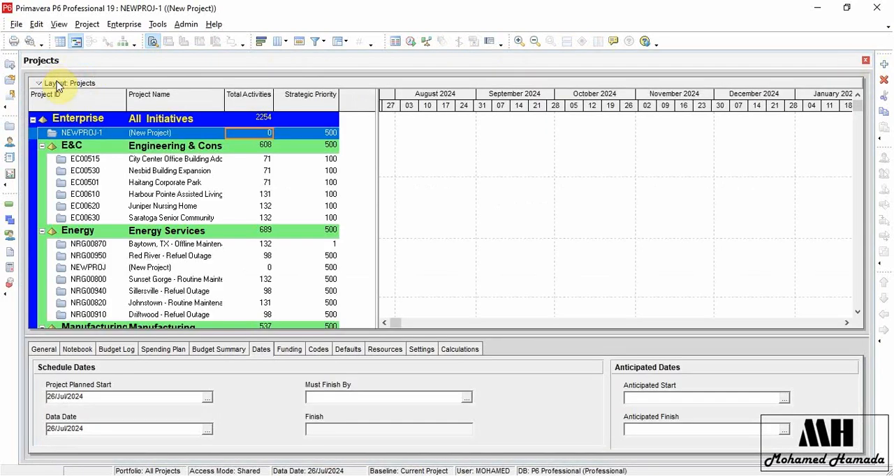
Create another new project under the All Initiatives EPS node with the default project settings.
left_click(97, 119)
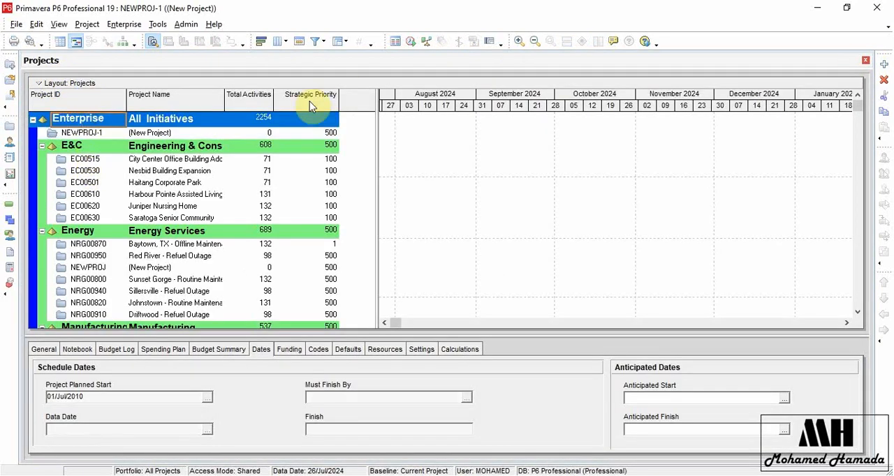
left_click(883, 61)
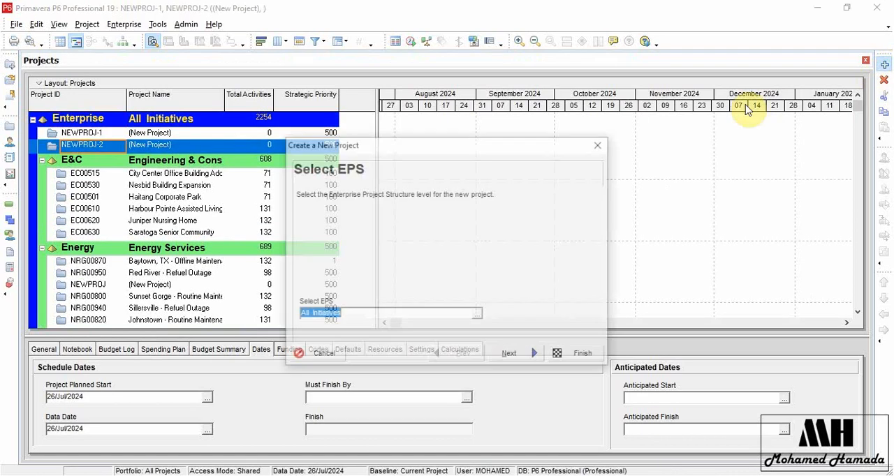
left_click(581, 356)
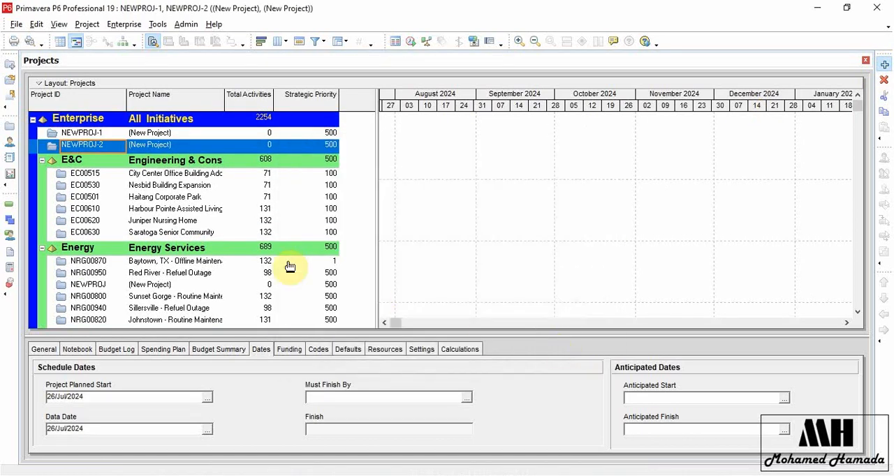
Open the NEWPROJ-2 project and show its work breakdown structure.
right_click(196, 148)
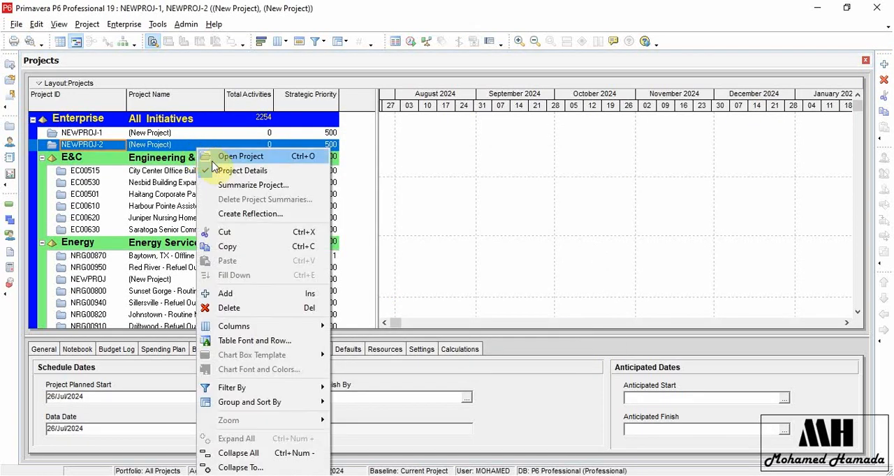
left_click(242, 156)
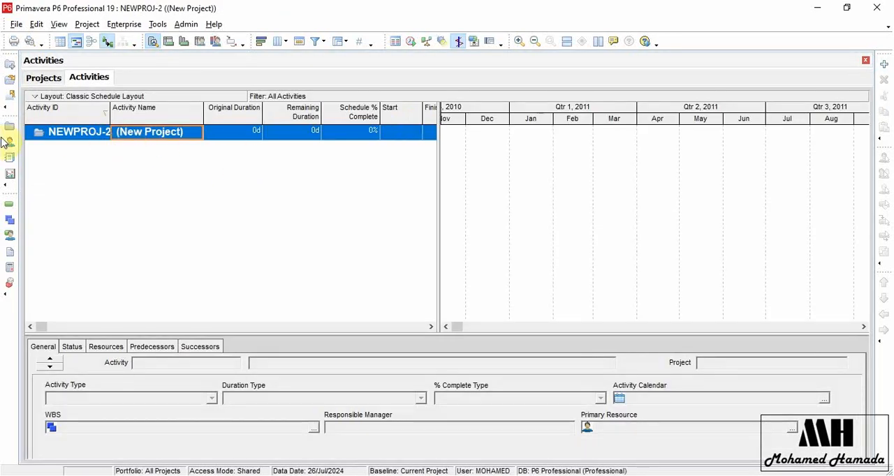
left_click(84, 25)
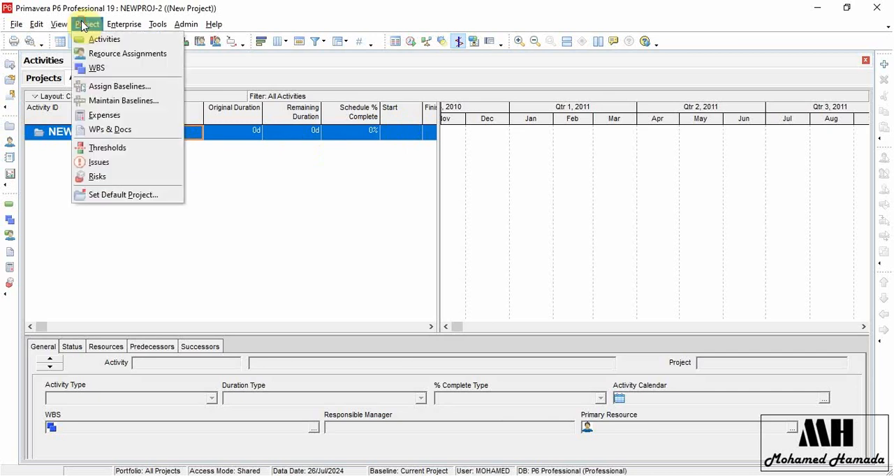
left_click(98, 68)
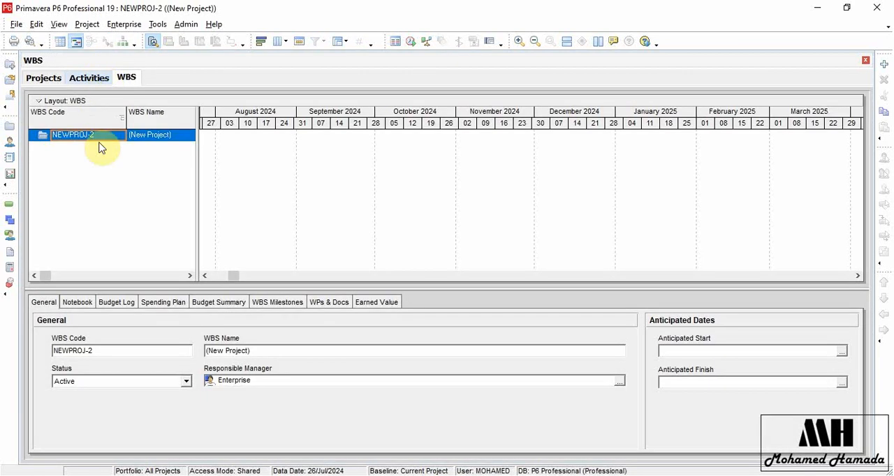
Add six successively nested WBS elements to NEWPROJ-2, keeping their default codes and names.
left_click(884, 65)
left_click(884, 64)
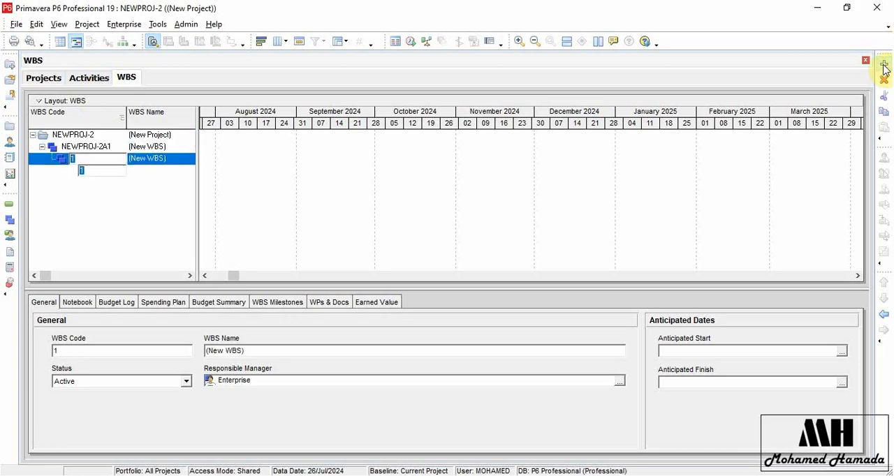
left_click(884, 65)
left_click(884, 64)
left_click(884, 65)
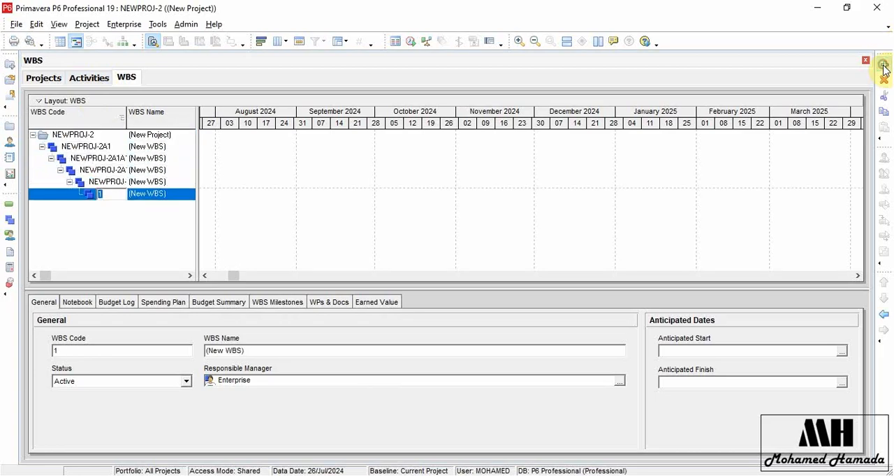
left_click(883, 65)
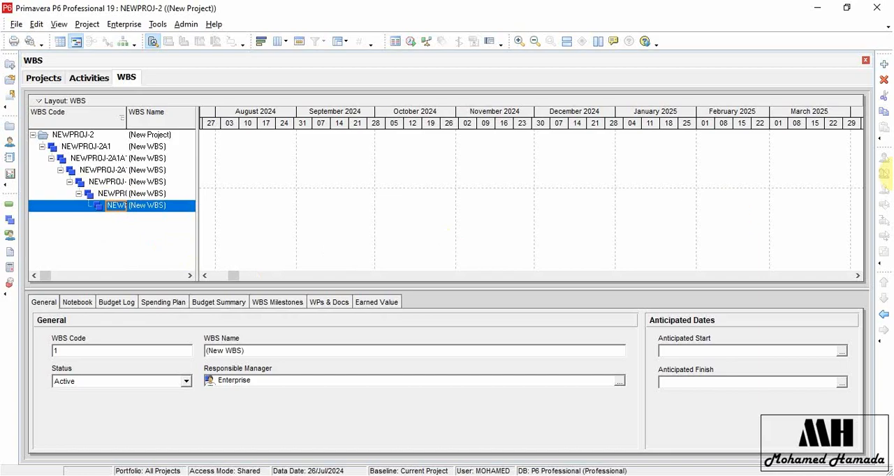
Outdent the deepest WBS element of NEWPROJ-2 by four levels.
left_click(884, 316)
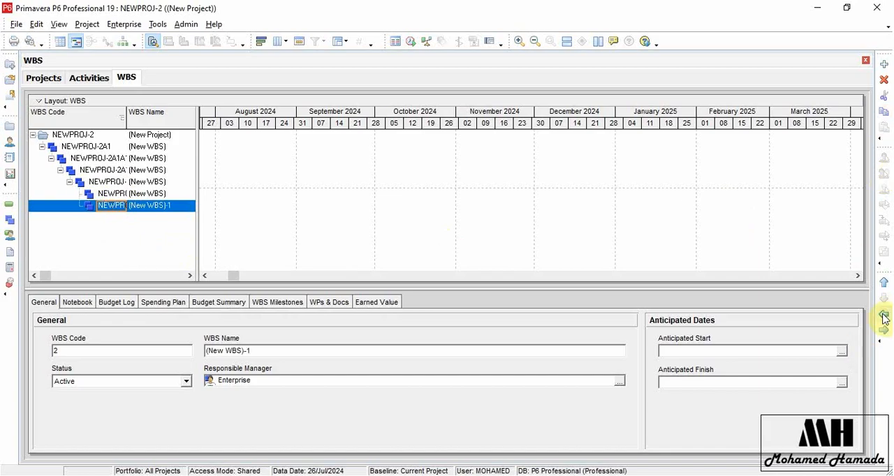
left_click(884, 316)
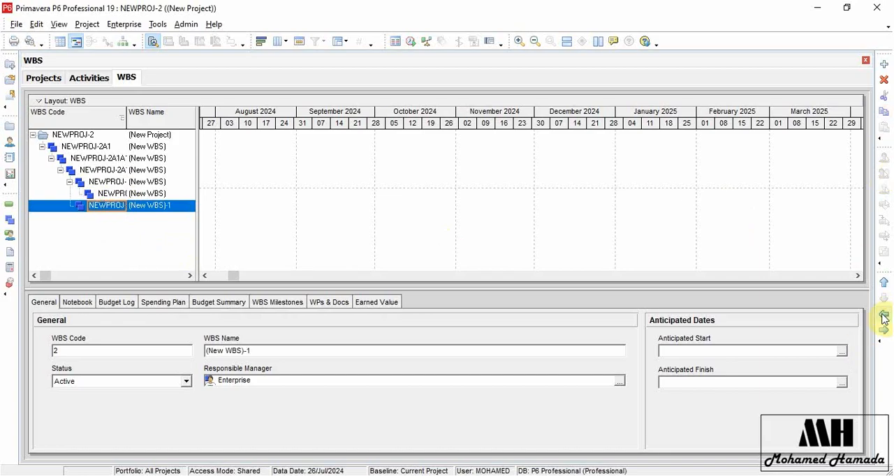
left_click(884, 316)
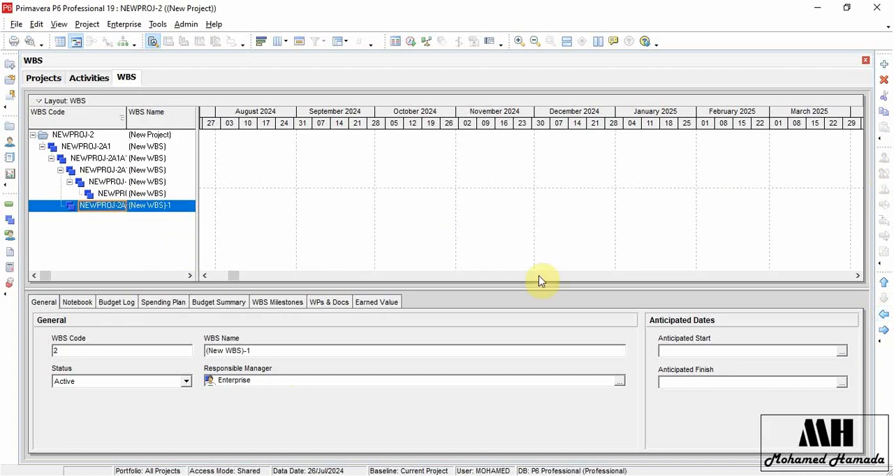
left_click(885, 315)
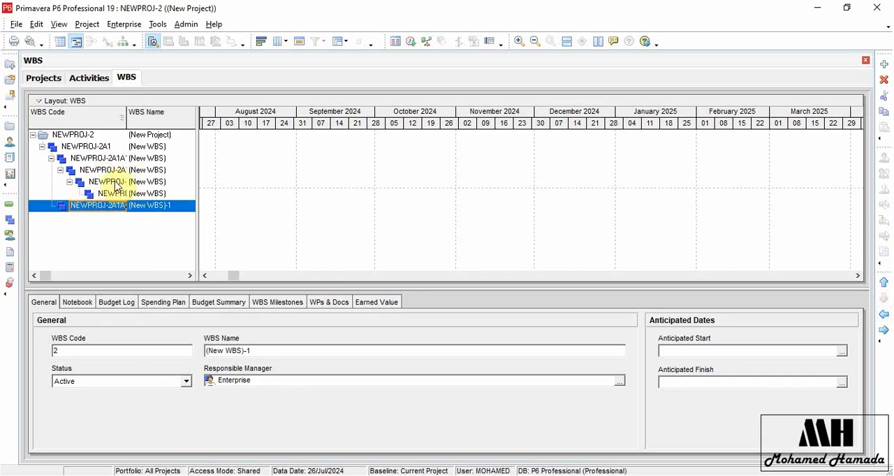
Set the first day of the week to Sunday in the General admin preferences and close the preferences.
left_click(186, 23)
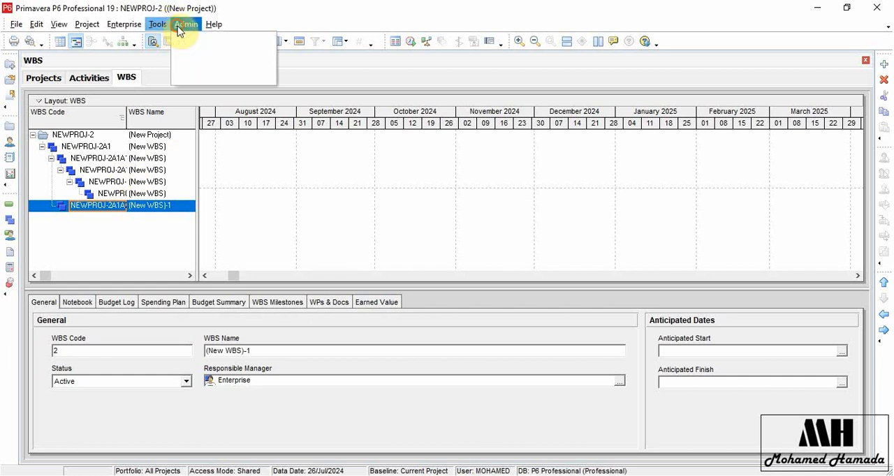
left_click(224, 39)
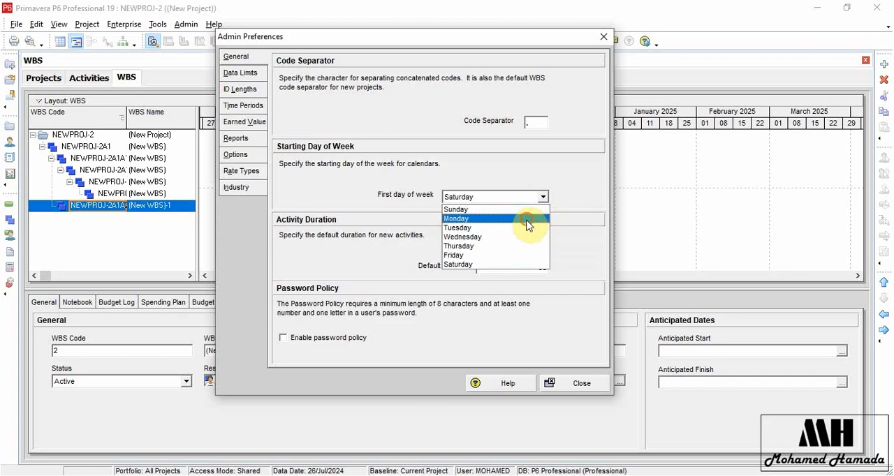
left_click(527, 219)
left_click(542, 197)
left_click(535, 210)
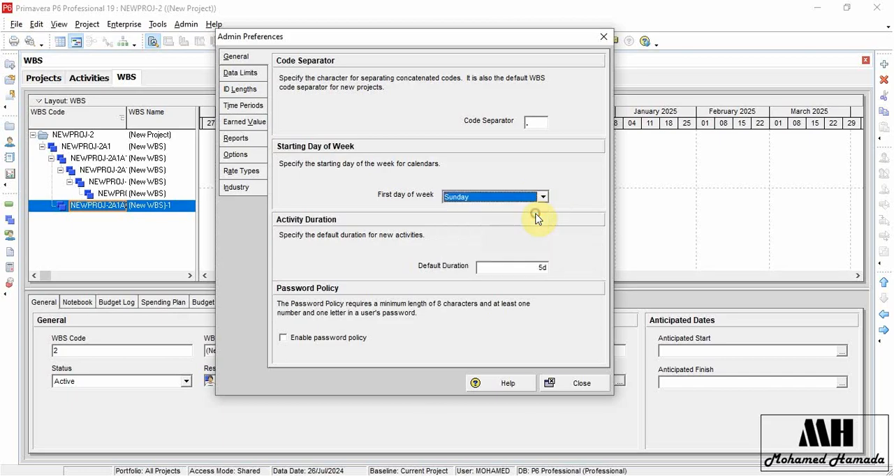
left_click(542, 198)
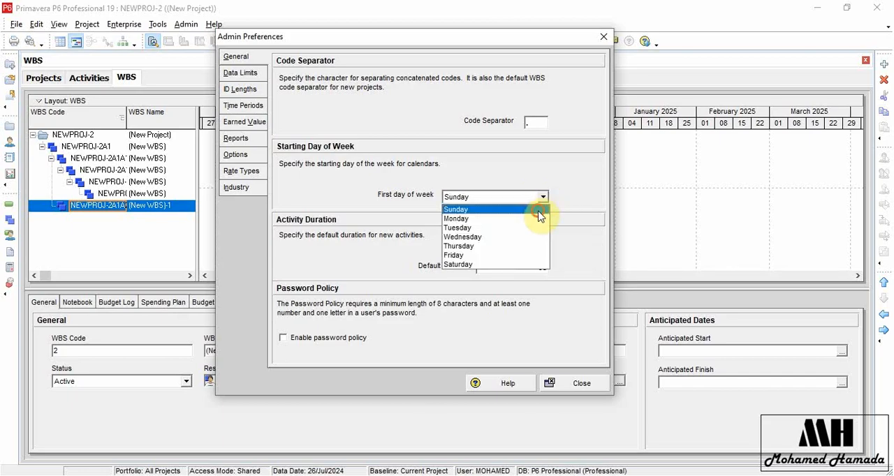
left_click(538, 210)
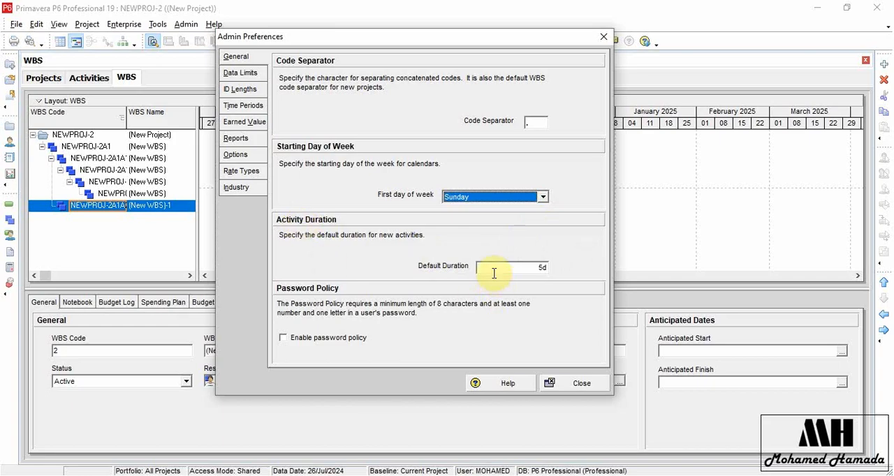
left_click(553, 385)
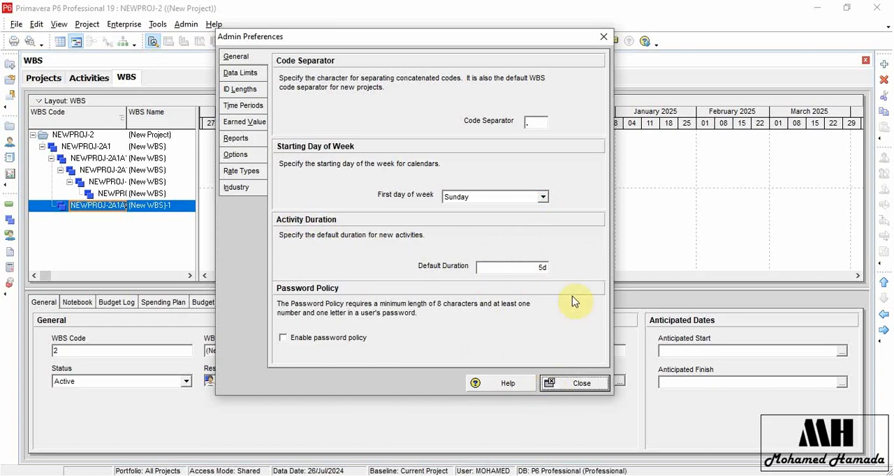
left_click(580, 385)
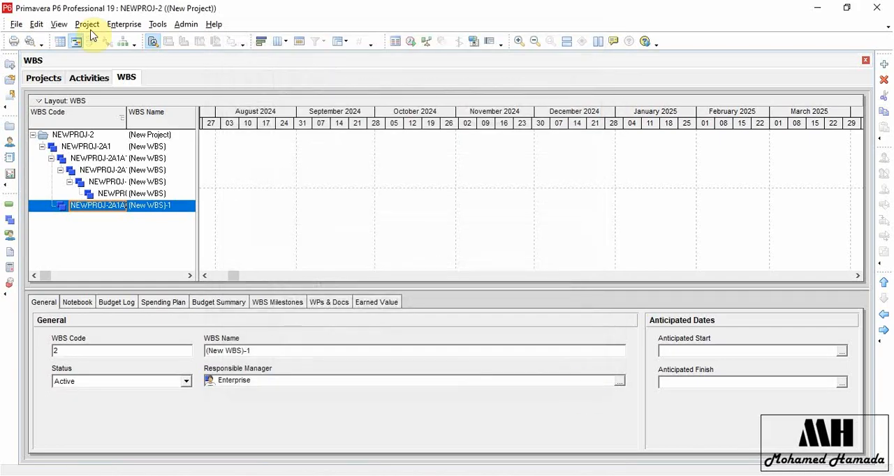
Widen the activity table in the Activities view and add an activity with default details to NEWPROJ-2.
left_click(93, 80)
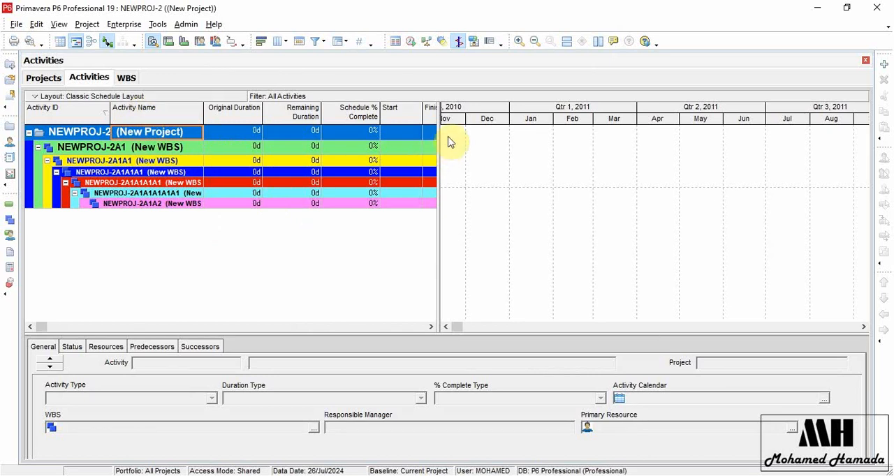
left_click_drag(444, 136, 558, 135)
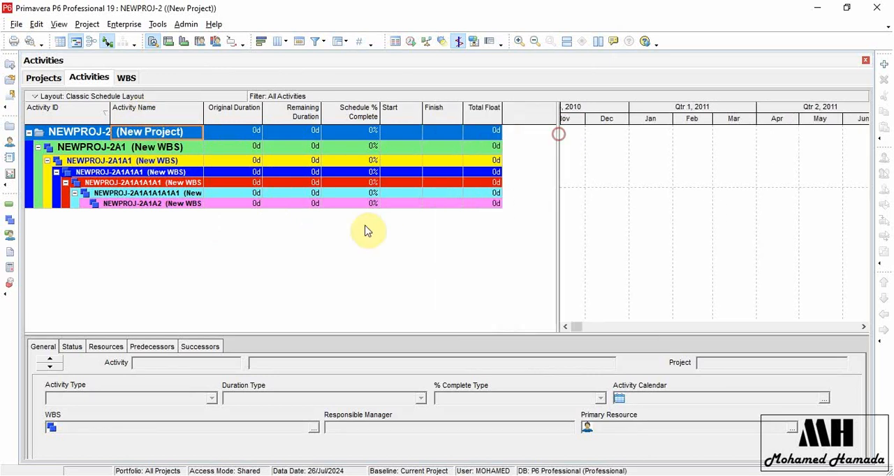
left_click(884, 67)
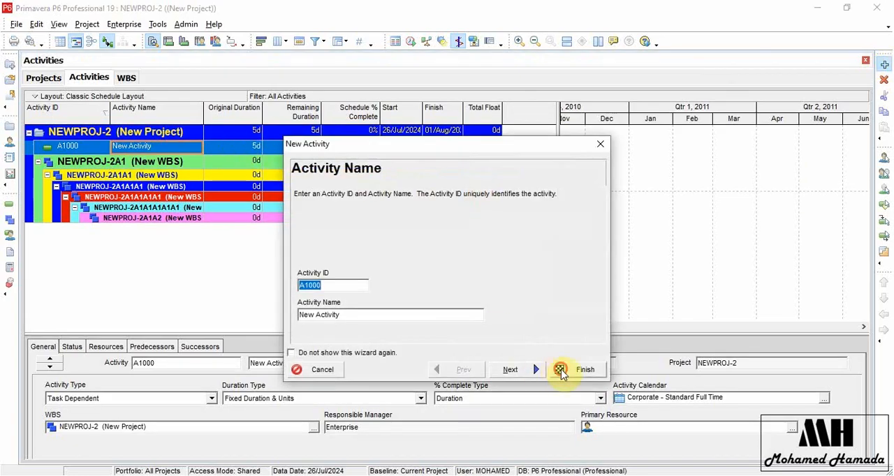
left_click(562, 370)
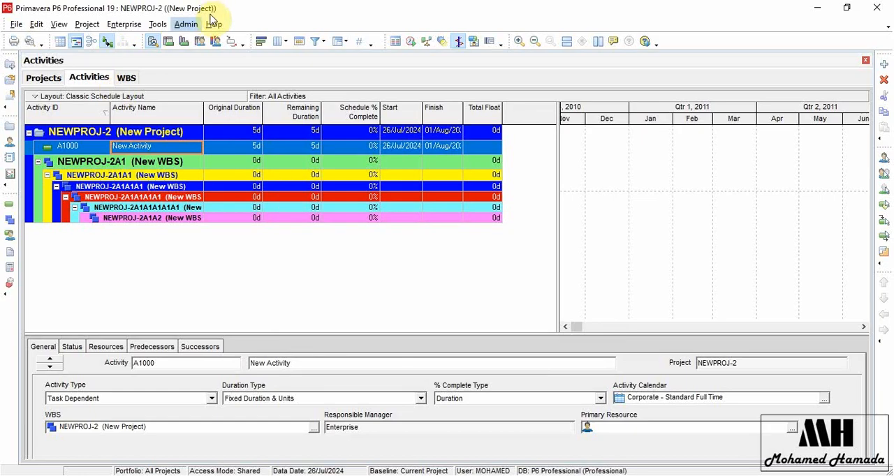
Set the default activity duration to 12 days in the admin preferences, then add another activity with default details to NEWPROJ-2.
left_click(185, 24)
left_click(200, 40)
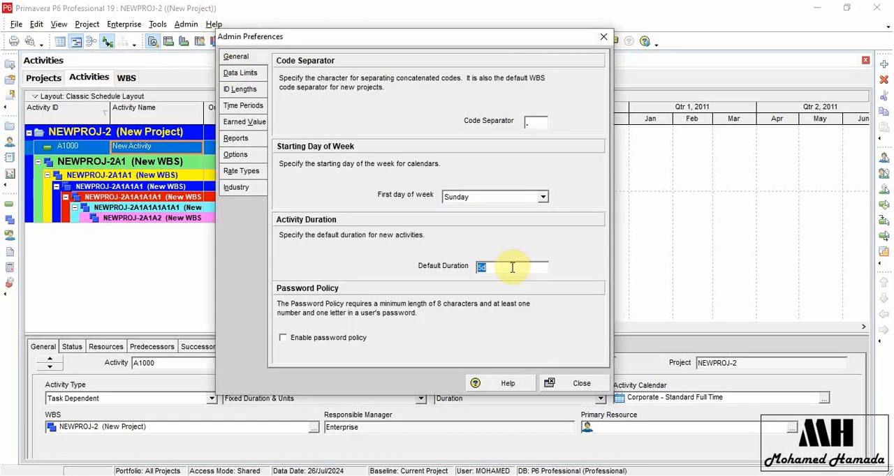
type("12")
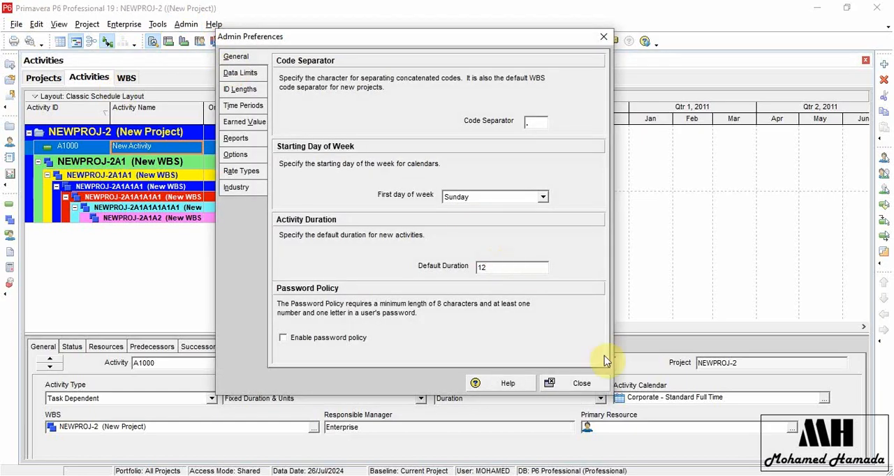
left_click(584, 388)
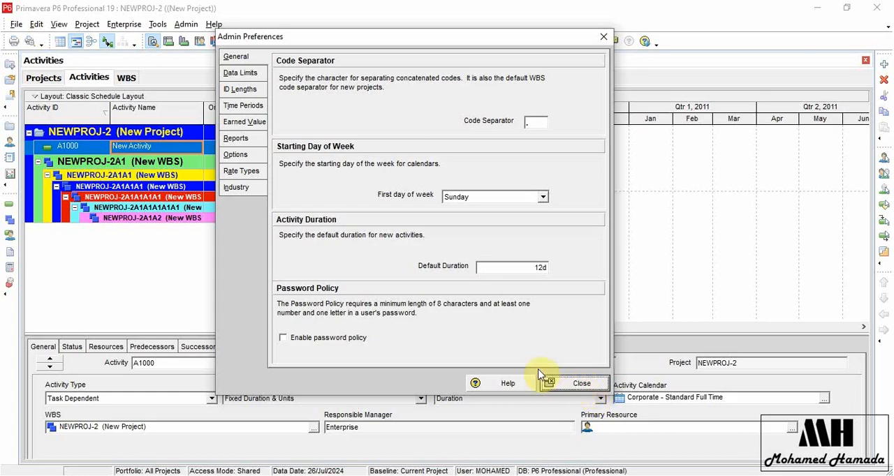
left_click(577, 382)
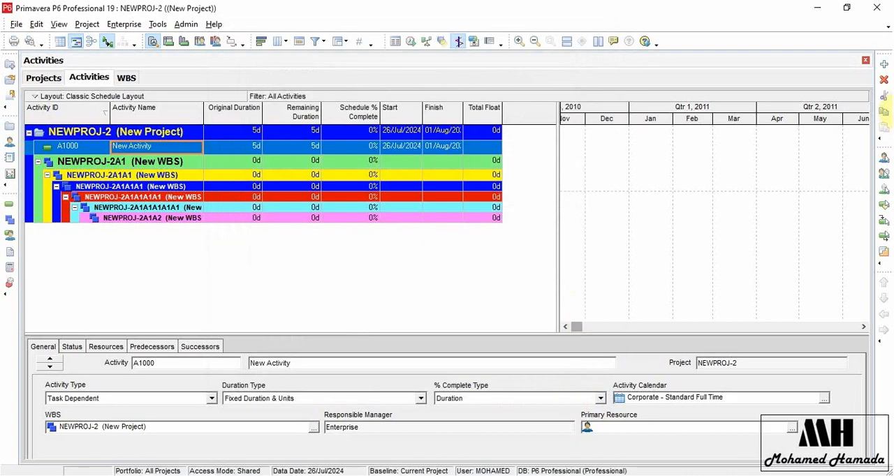
left_click(884, 67)
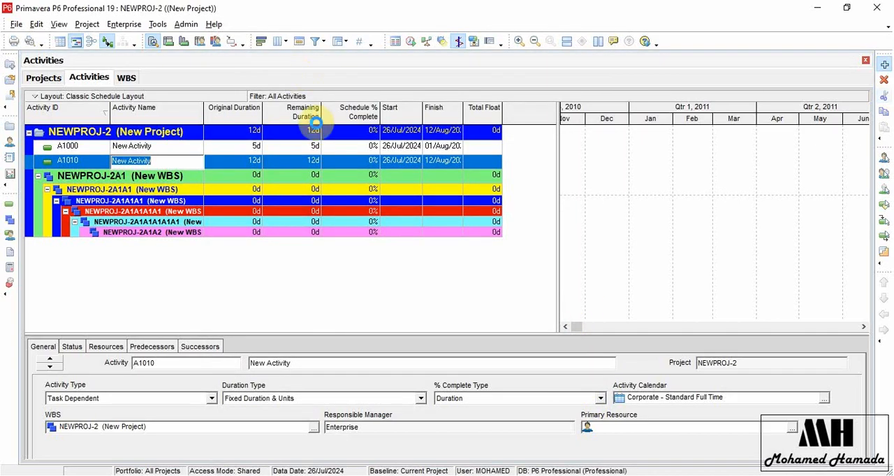
left_click(582, 368)
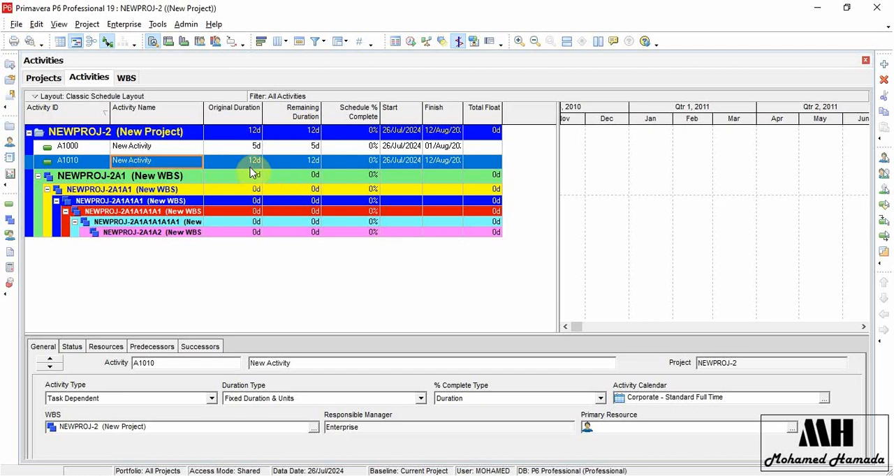
right_click(226, 114)
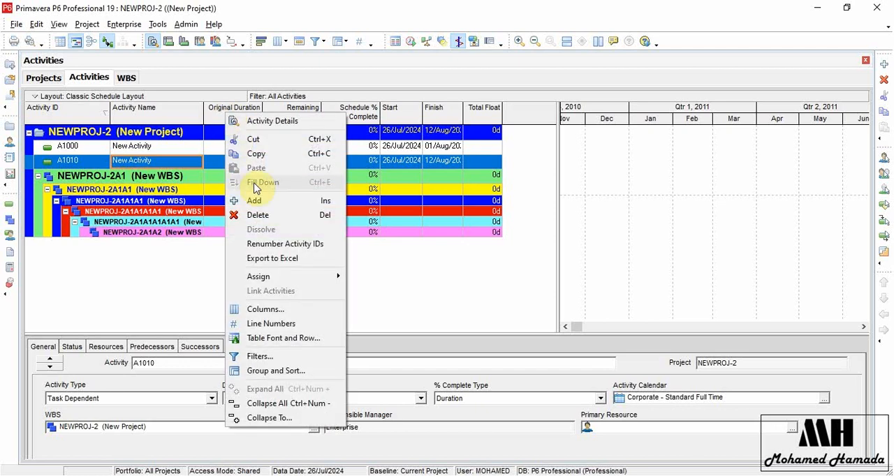
left_click(277, 314)
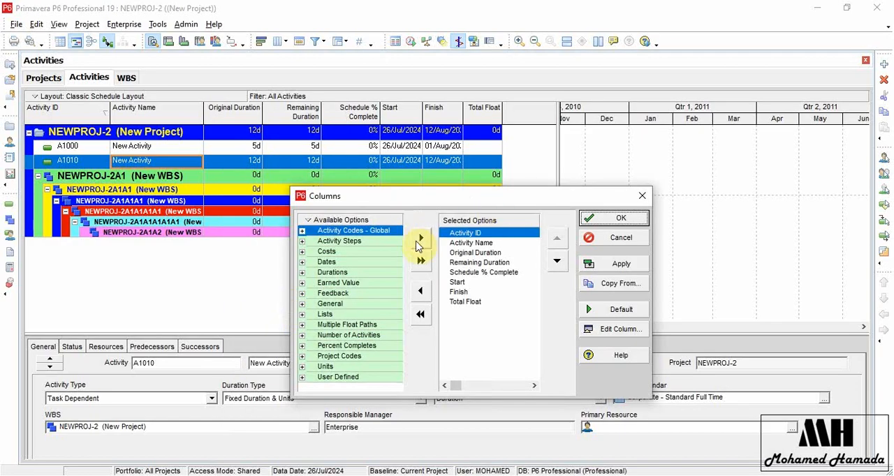
right_click(325, 221)
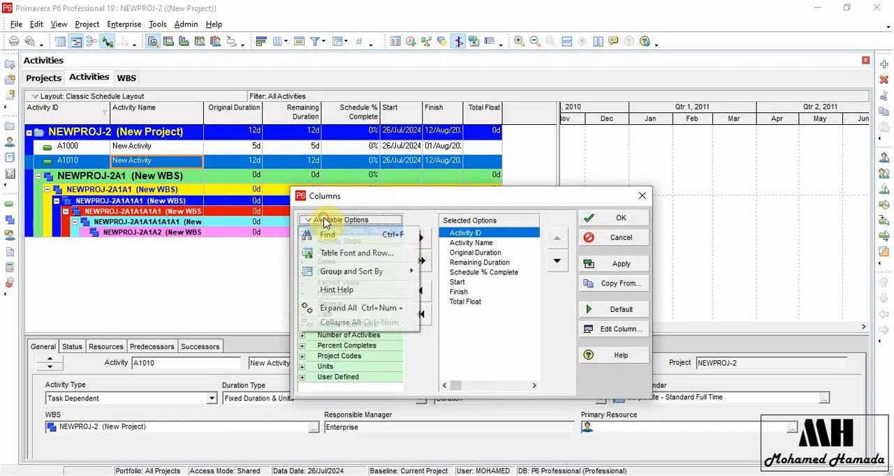
left_click(642, 196)
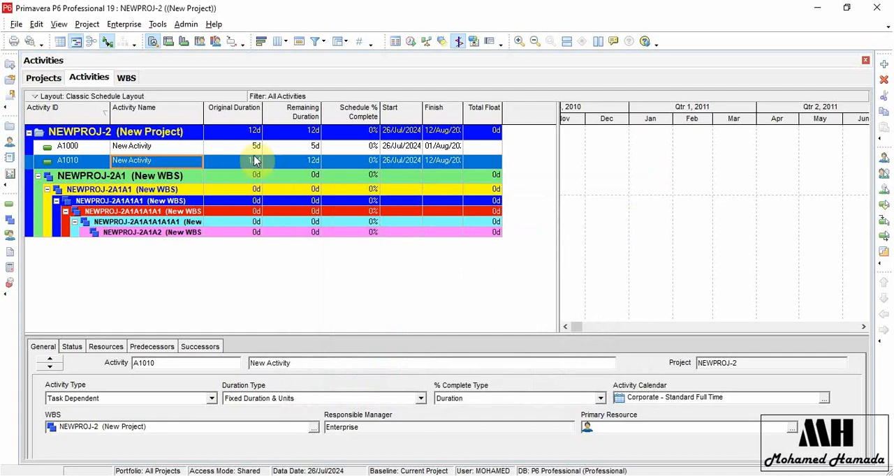
Search the available columns for "duration" and add the Actual Duration column to the activity table.
right_click(240, 113)
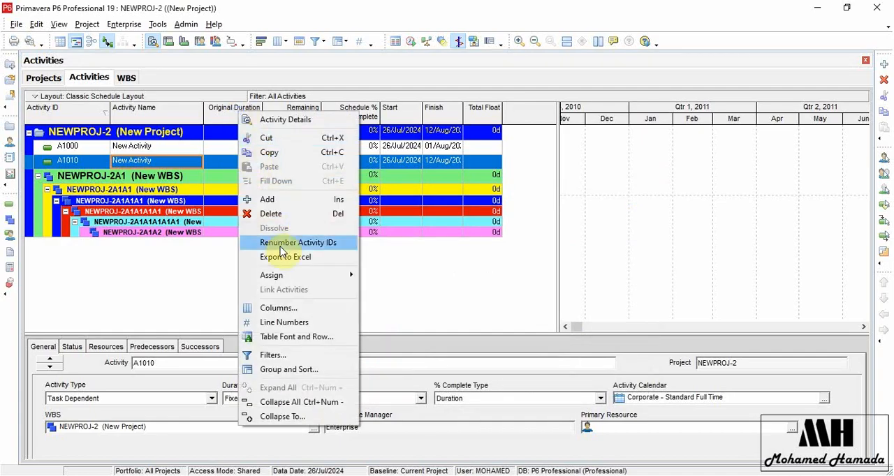
left_click(292, 310)
right_click(337, 230)
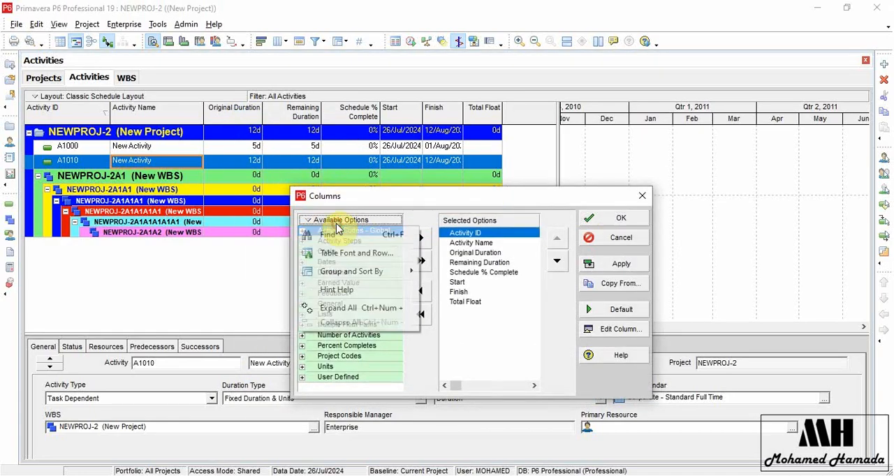
left_click(334, 236)
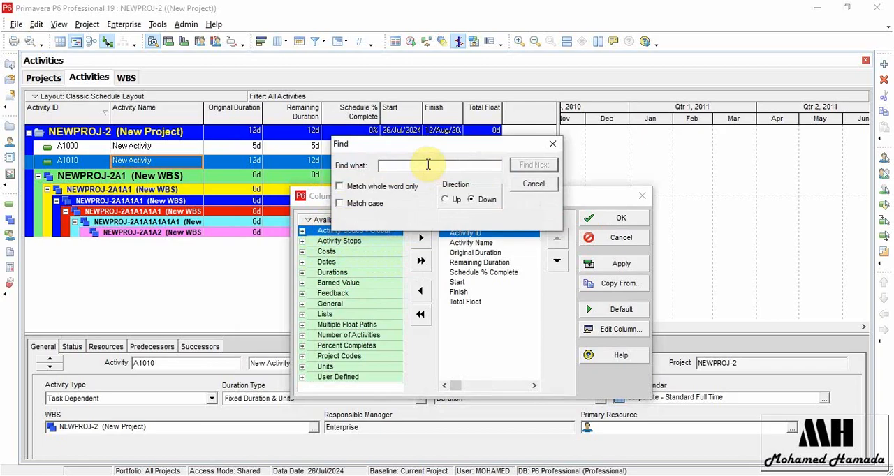
type("duration")
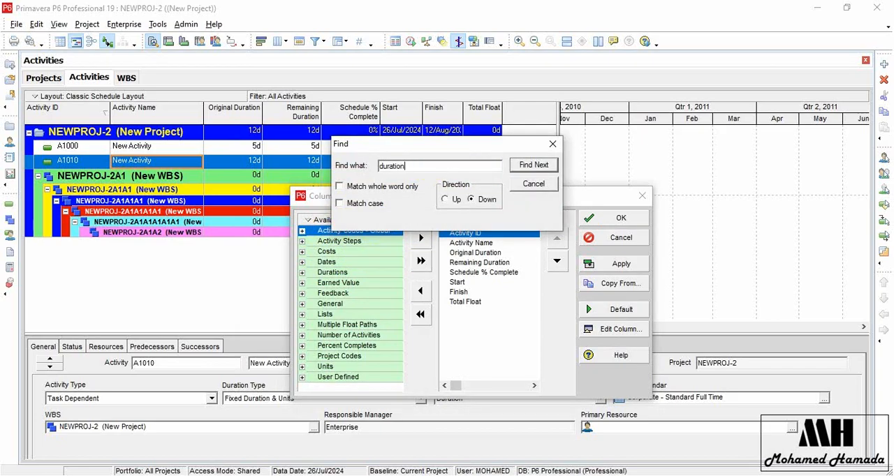
left_click(525, 165)
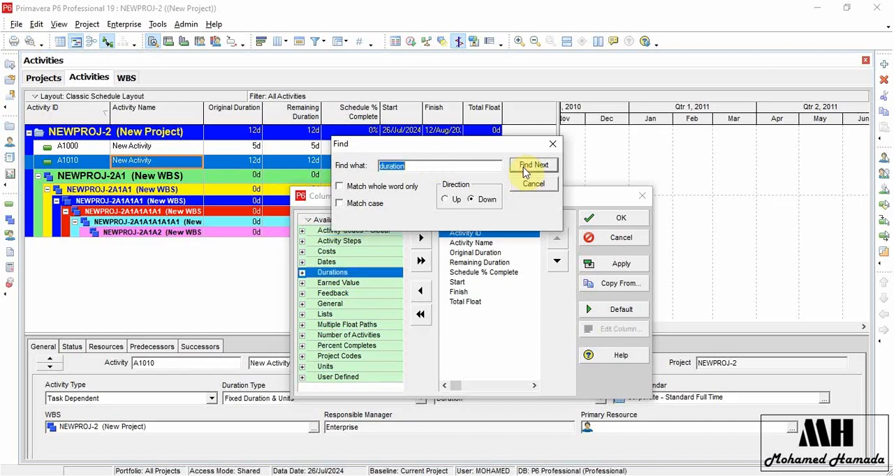
left_click(534, 166)
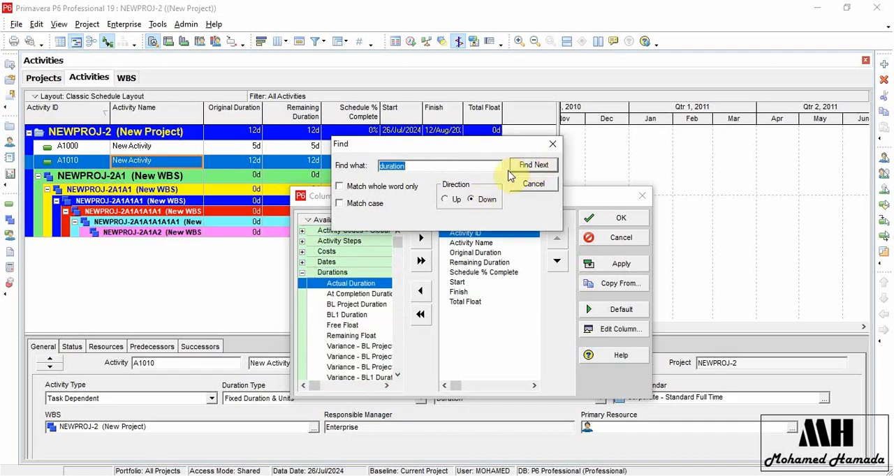
left_click(551, 144)
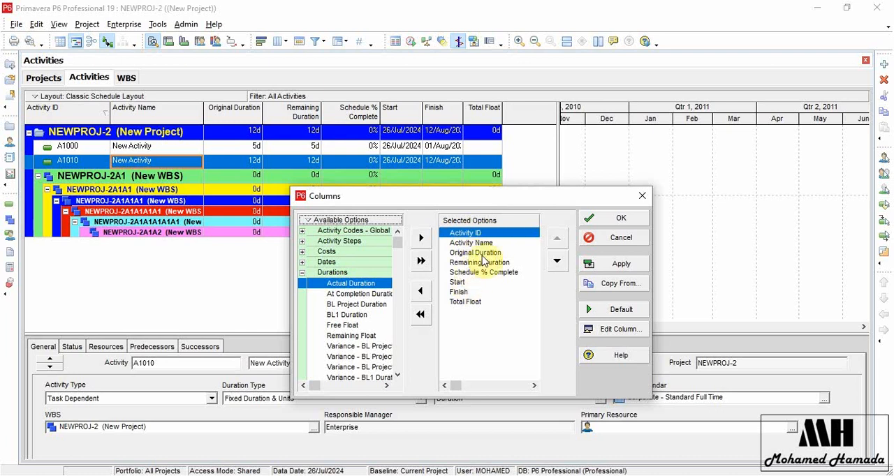
left_click(420, 241)
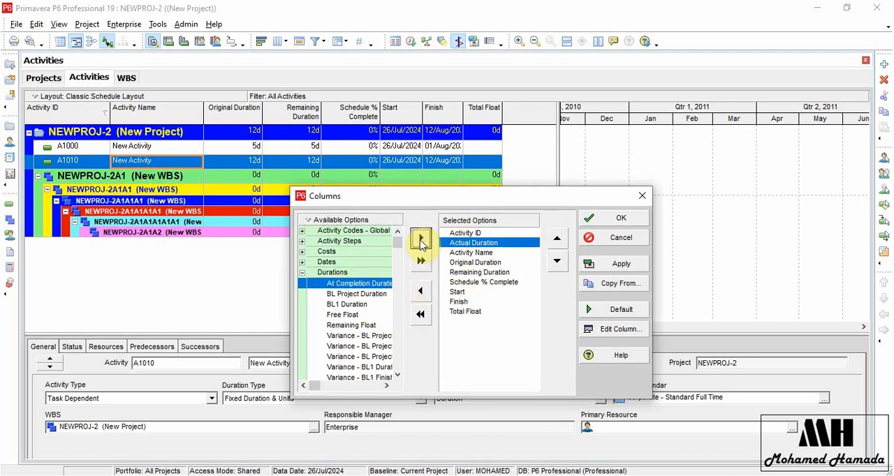
left_click(599, 219)
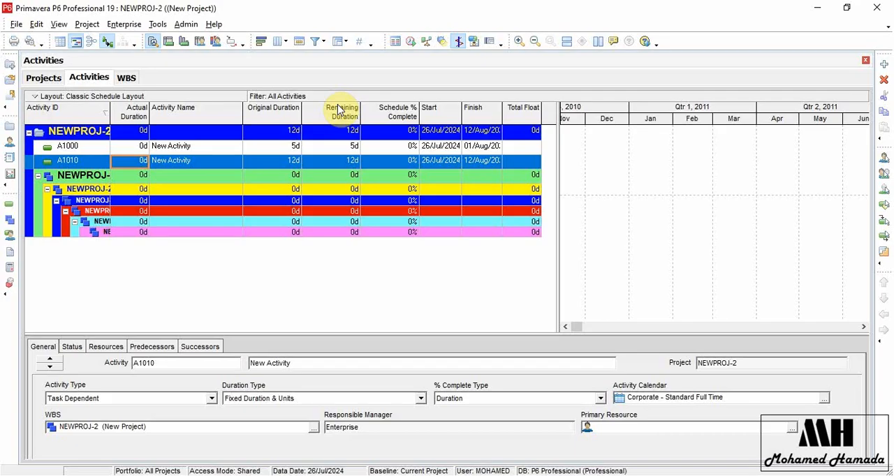
Set the OBS tree maximum levels to 5 in the Data Limits admin preferences and close the preferences.
left_click(187, 26)
left_click(201, 39)
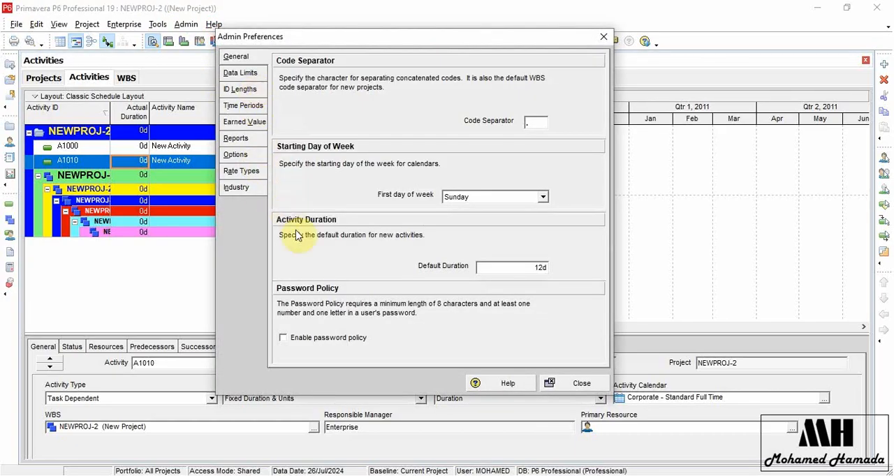
left_click(251, 78)
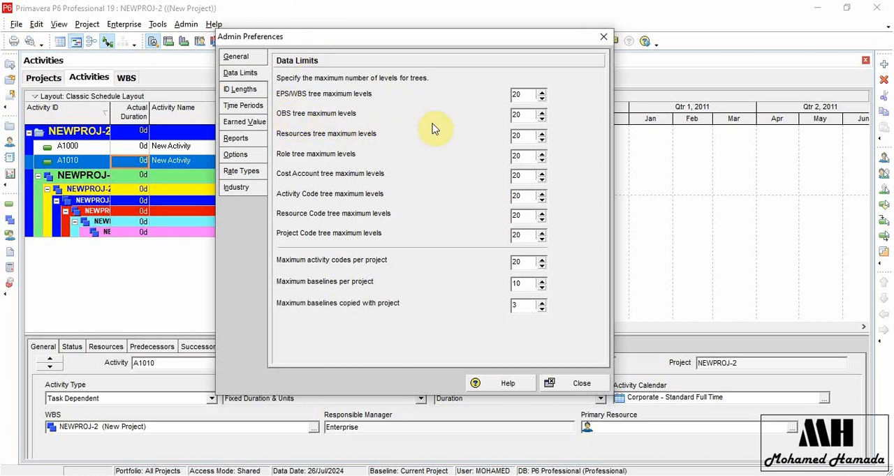
double_click(530, 114)
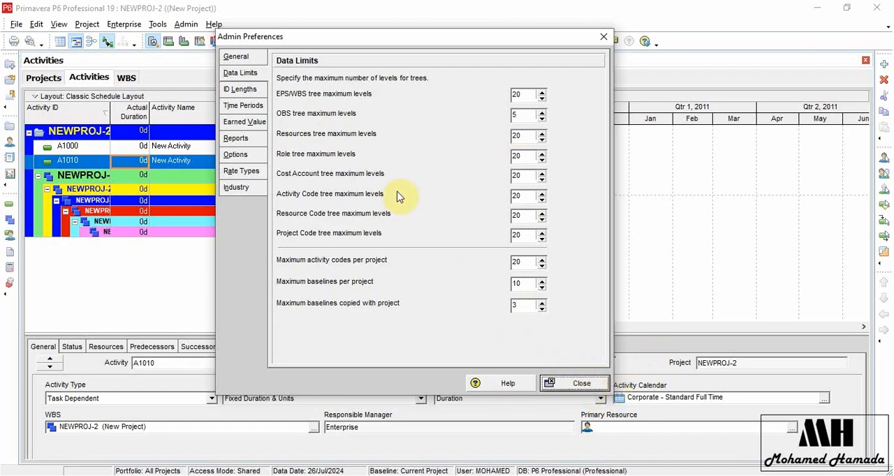
key("Escape")
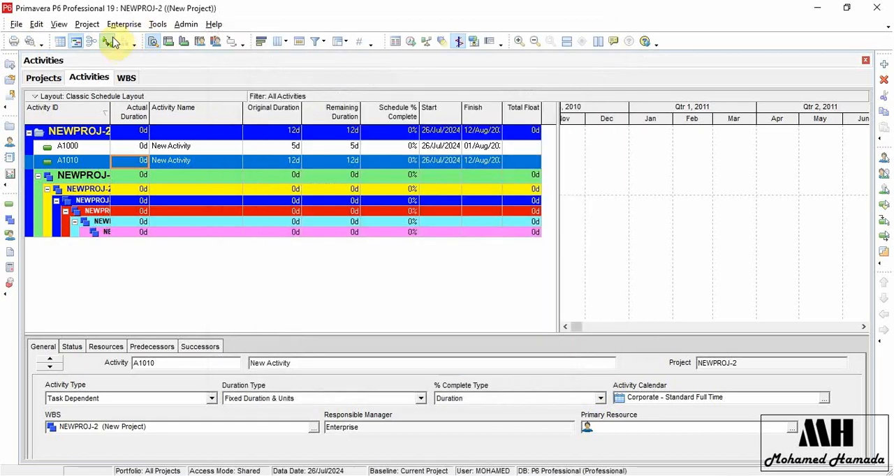
Open the Organizational Breakdown Structure and add four elements beneath Enterprise, nesting each one level below the previous one.
left_click(133, 27)
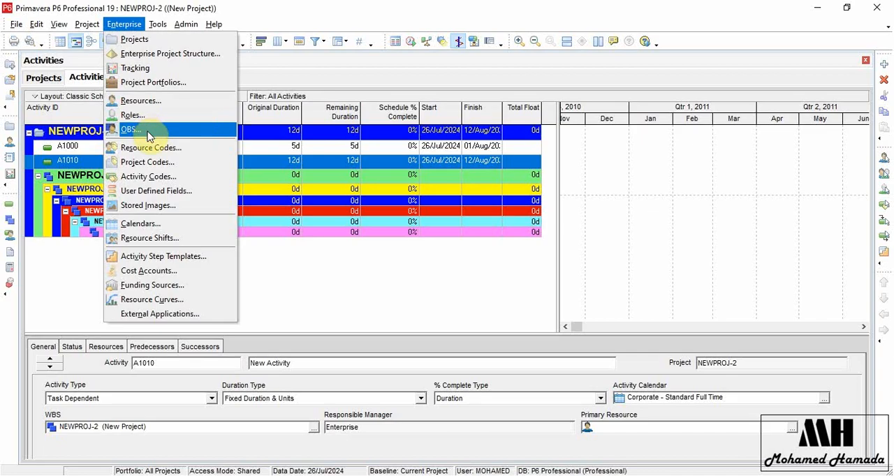
left_click(146, 130)
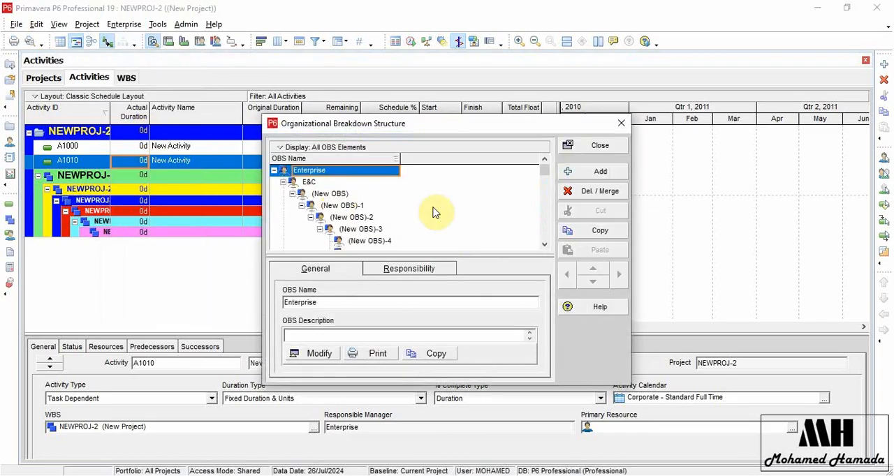
left_click(607, 175)
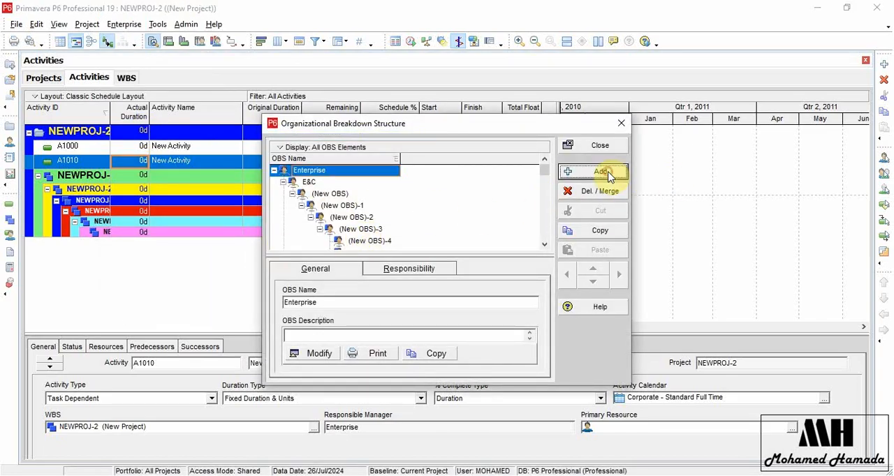
left_click(608, 174)
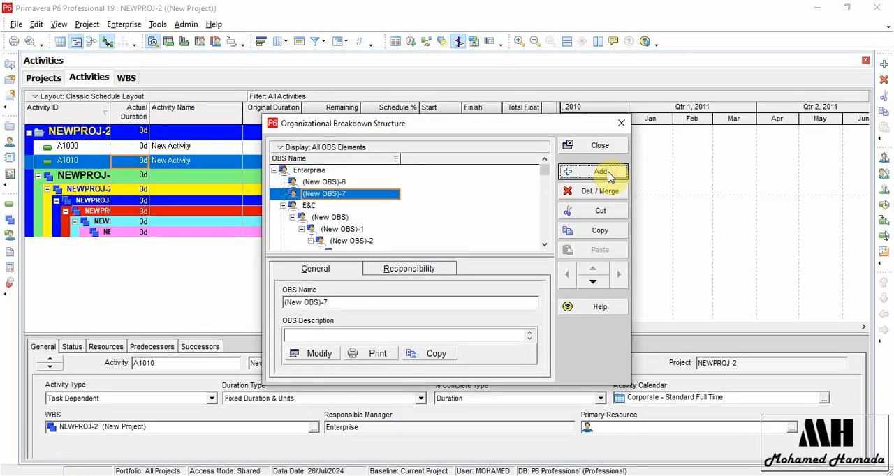
left_click(622, 275)
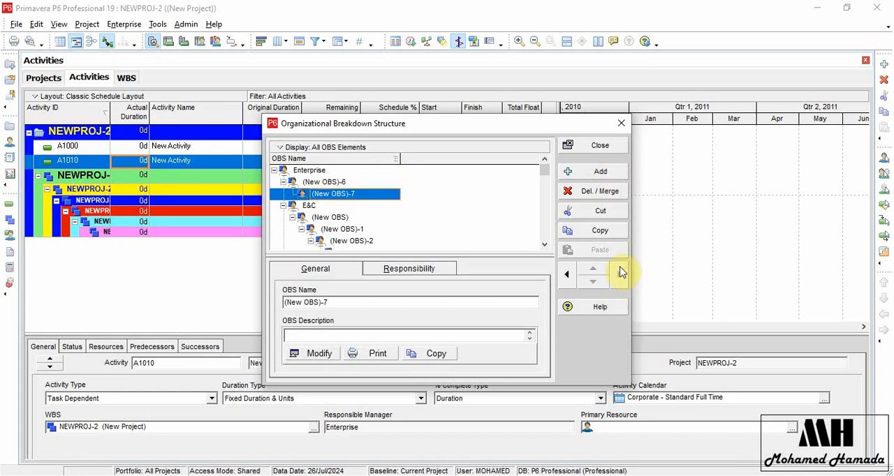
left_click(602, 172)
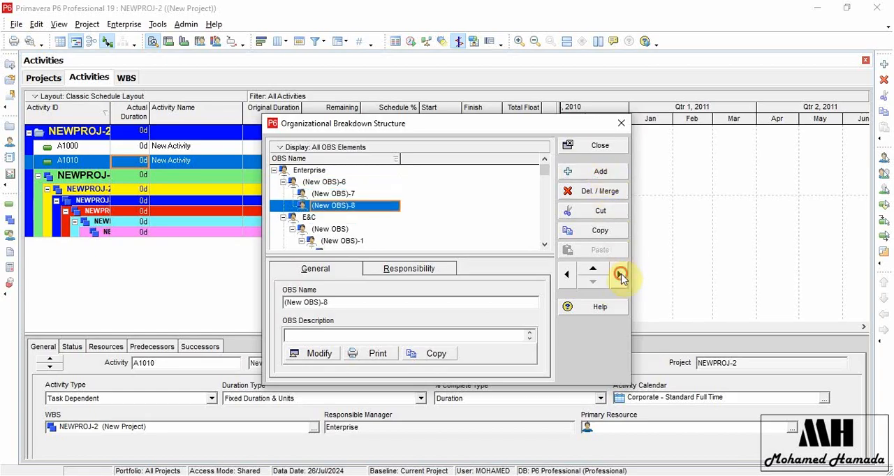
left_click(619, 275)
left_click(606, 173)
left_click(620, 275)
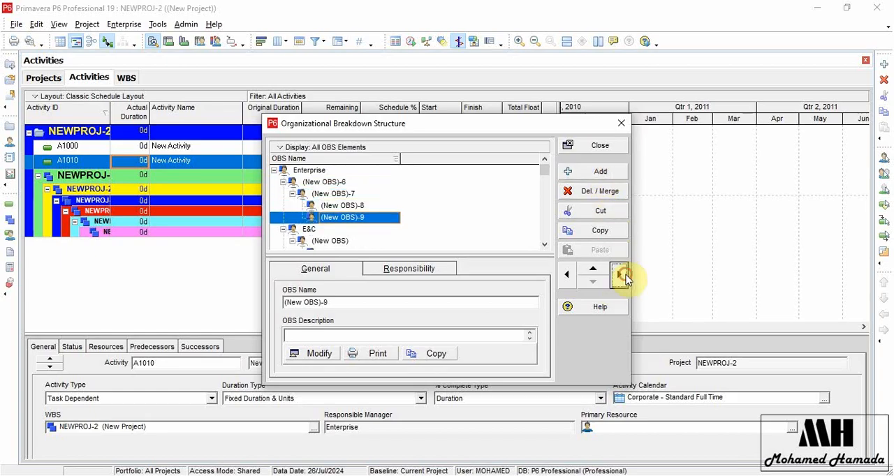
Add an OBS element beside the deepest new one, try to indent it one level further, and close the OBS dialog.
left_click(603, 174)
left_click(620, 276)
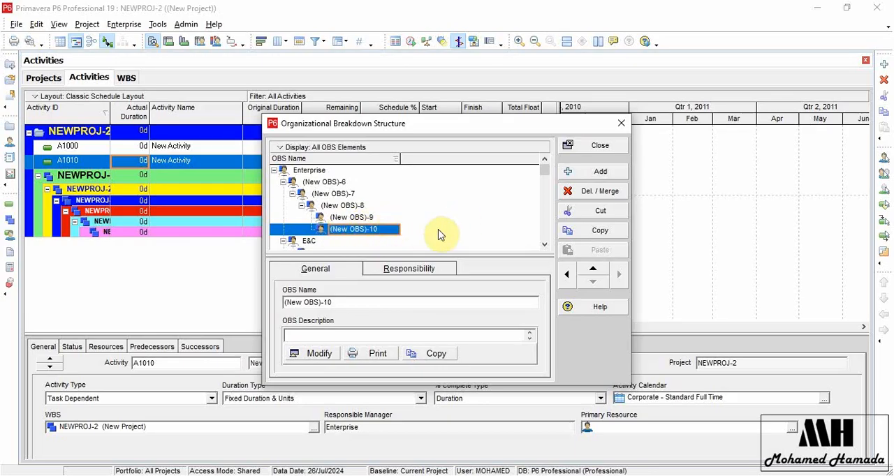
left_click(604, 147)
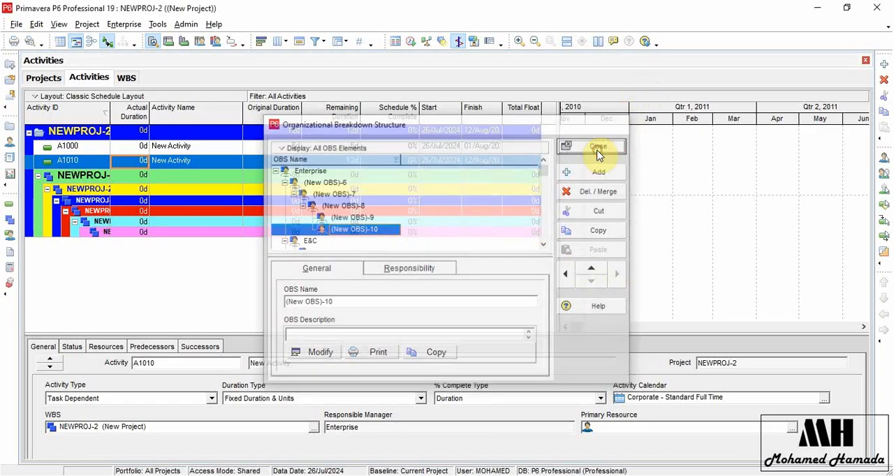
Set the OBS tree maximum levels to 10 in the Data Limits admin preferences and close the preferences.
left_click(185, 25)
left_click(202, 36)
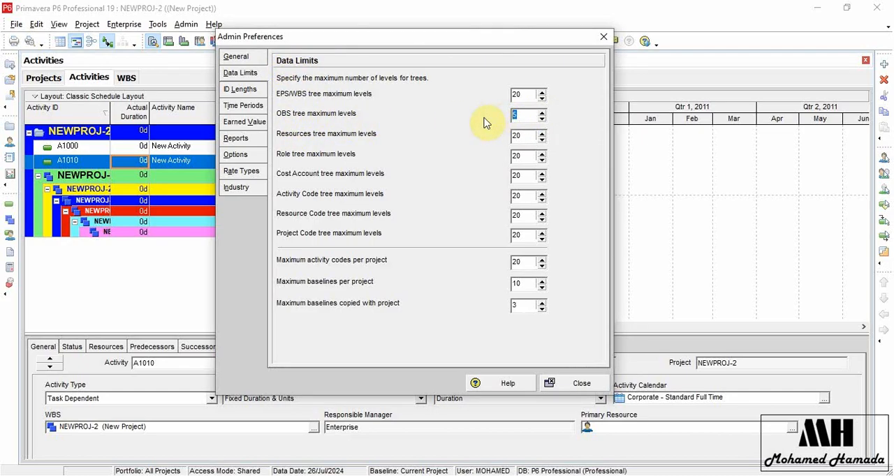
left_click(569, 382)
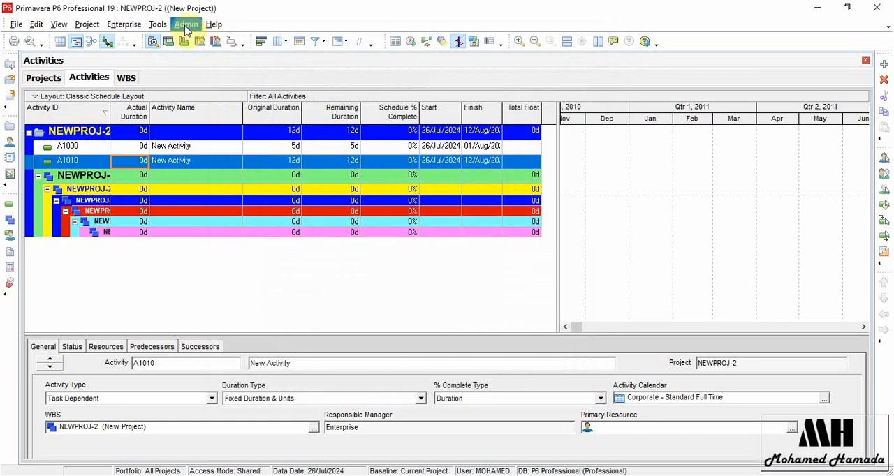
Reopen the Organizational Breakdown Structure and indent (New OBS)-10 beneath (New OBS)-9.
left_click(186, 23)
mouse_move(111, 28)
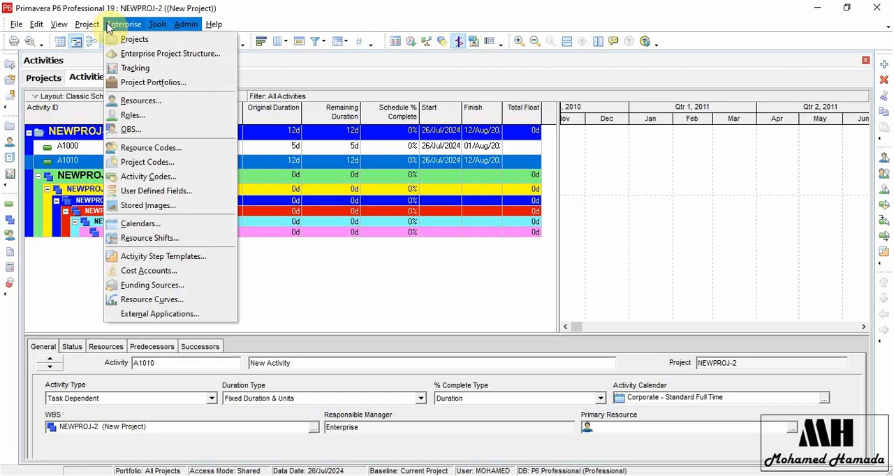
left_click(152, 126)
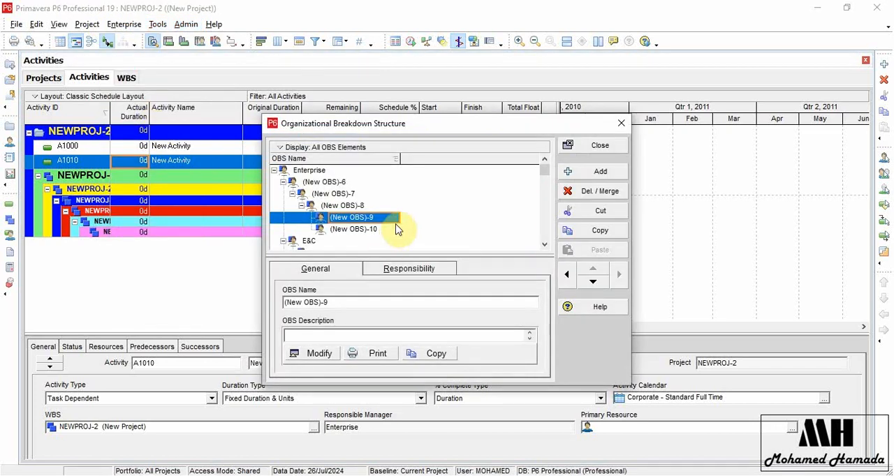
left_click(375, 231)
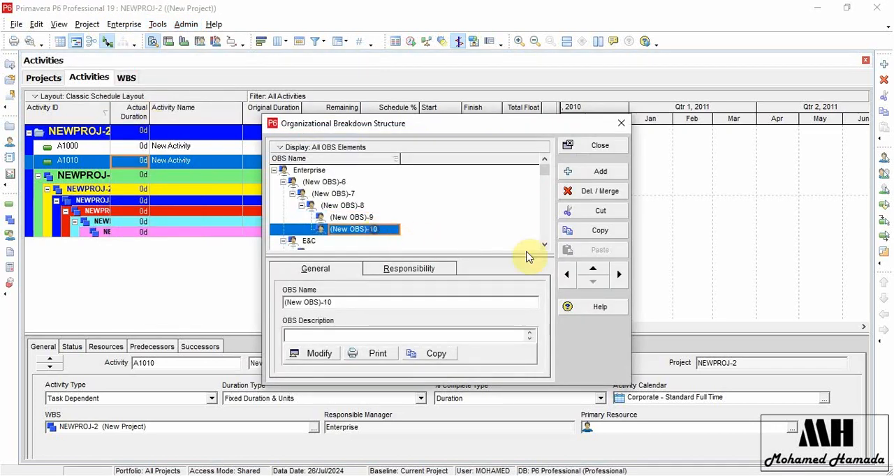
left_click(621, 275)
Add four more OBS elements, each nested one level below the previous, and a fifth that you also try to indent.
left_click(617, 172)
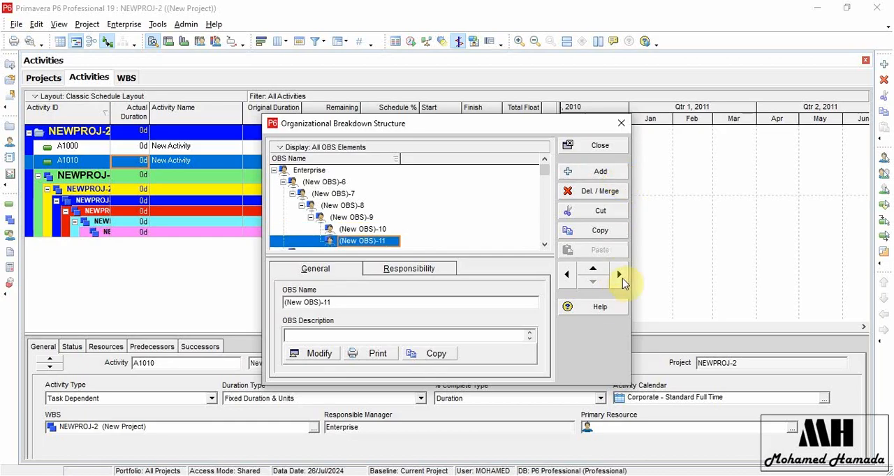
left_click(620, 277)
left_click(604, 172)
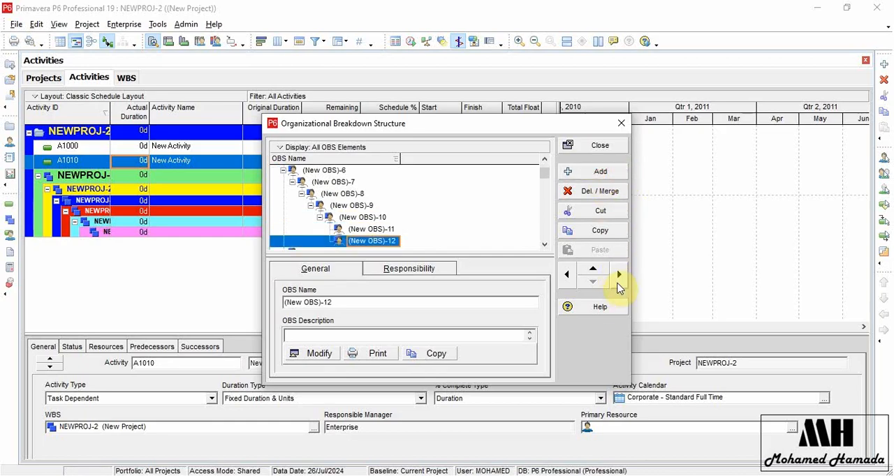
left_click(618, 276)
left_click(600, 181)
left_click(619, 275)
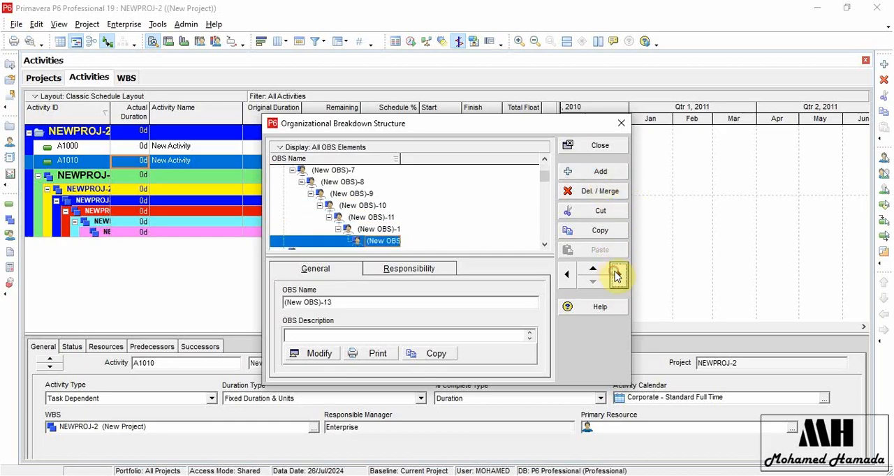
left_click(600, 175)
left_click(618, 276)
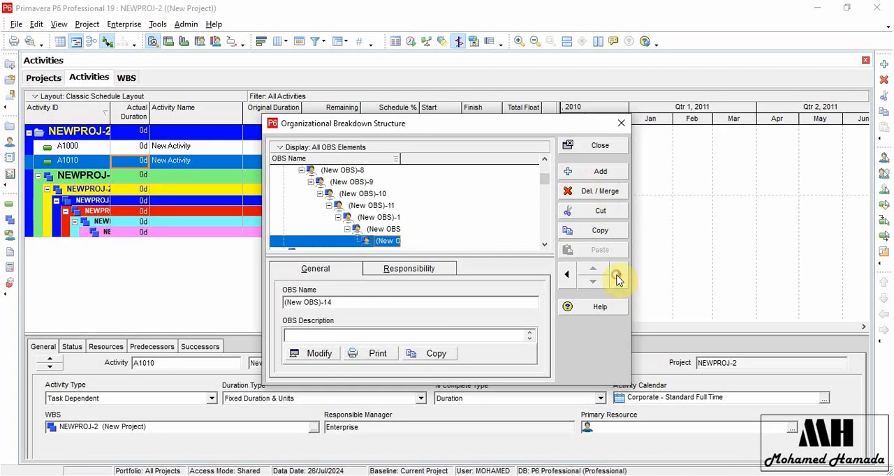
left_click(599, 173)
left_click(618, 276)
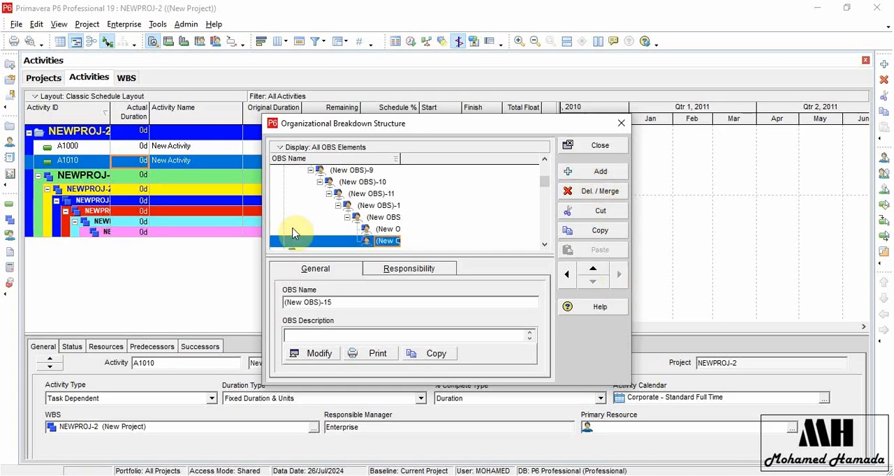
Walk down the OBS hierarchy level by level from Enterprise to the deepest new element, and close the OBS dialog.
scroll(339, 209, "up", 3)
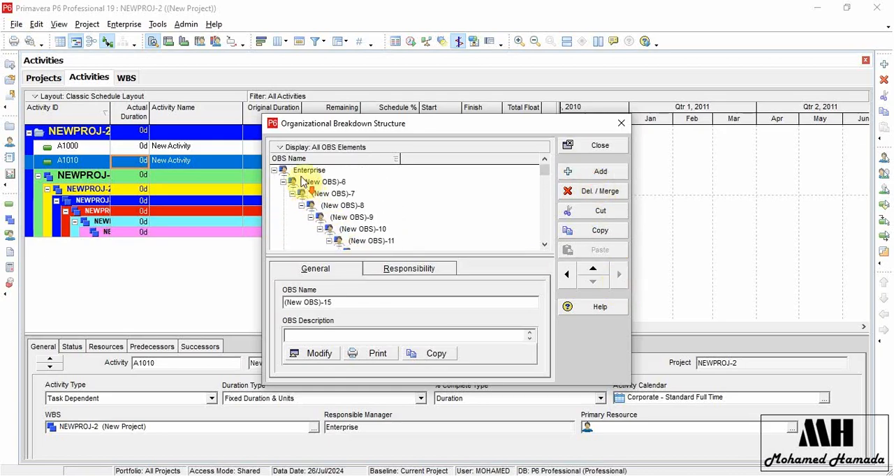
left_click(307, 170)
key("Down")
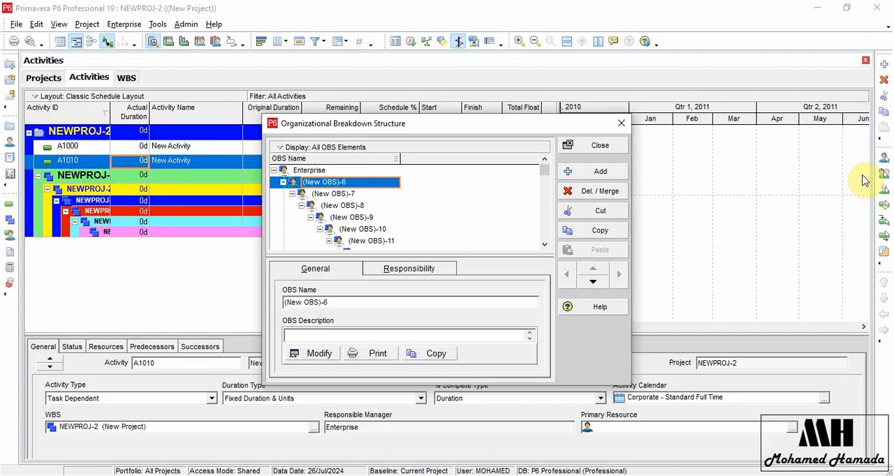
key("Down")
key("Down")
key("Down")
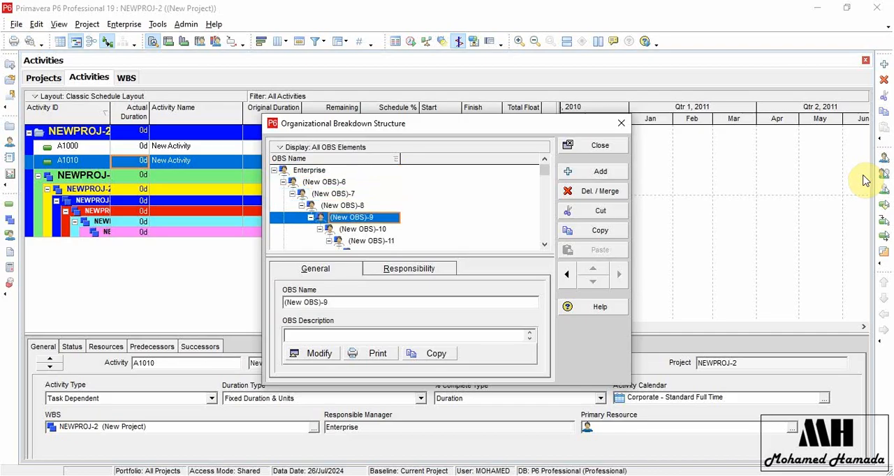
key("Down")
key("Down")
key("Down")
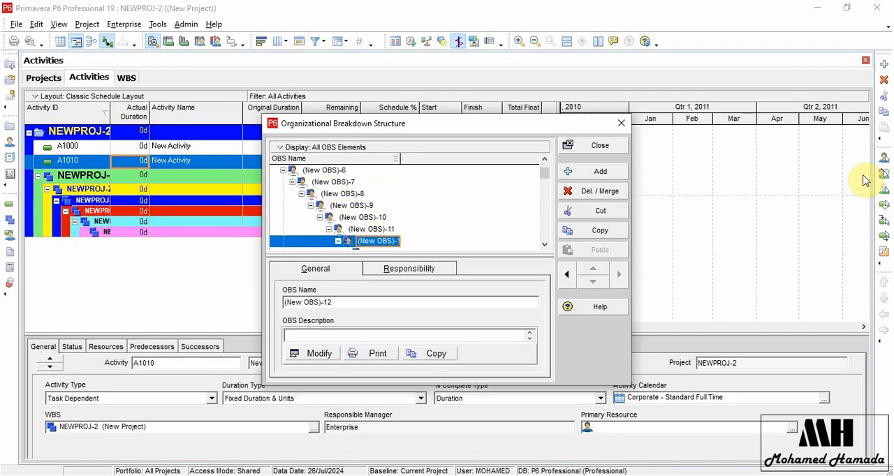
key("Down")
key("Down")
key("Down")
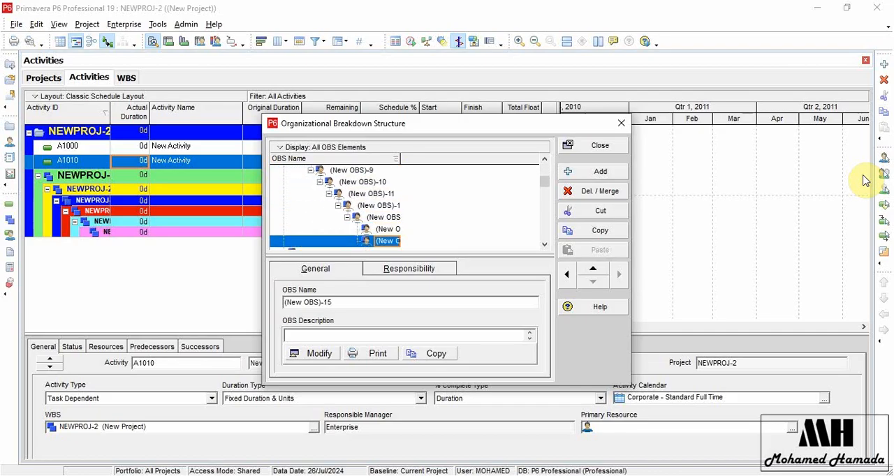
left_click(619, 124)
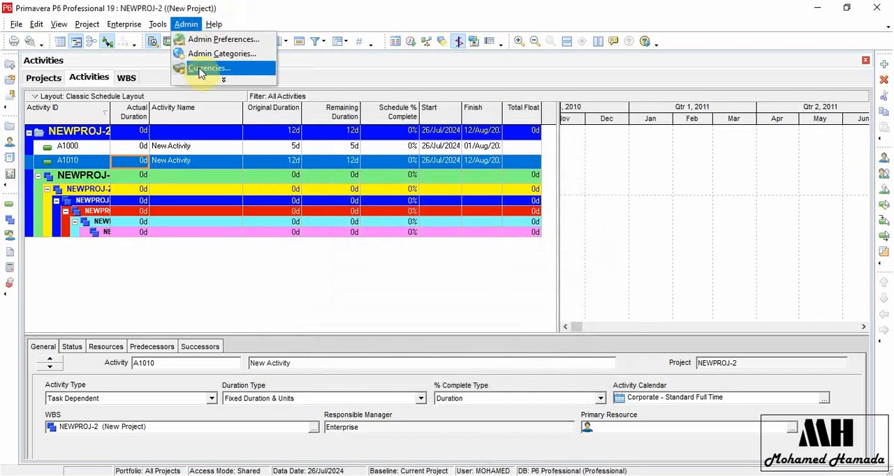
Set the OBS and EPS/WBS tree maximum levels to 20 in the Data Limits admin preferences, and open the ID Lengths preferences.
left_click(229, 39)
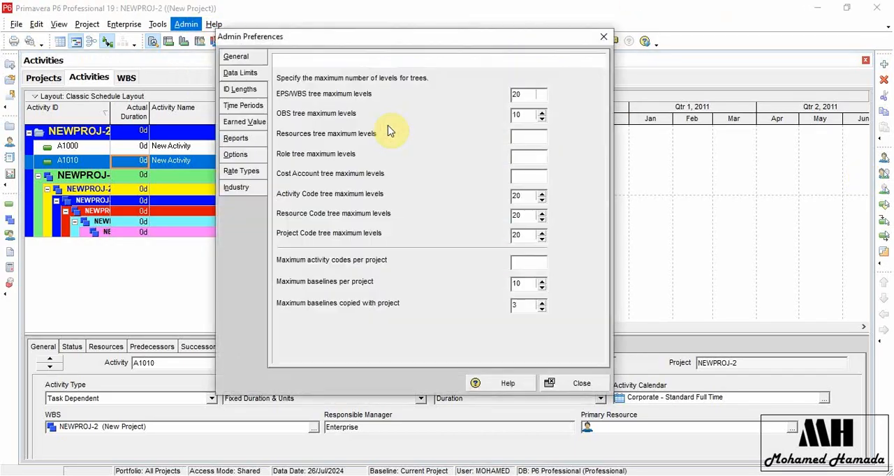
double_click(521, 115)
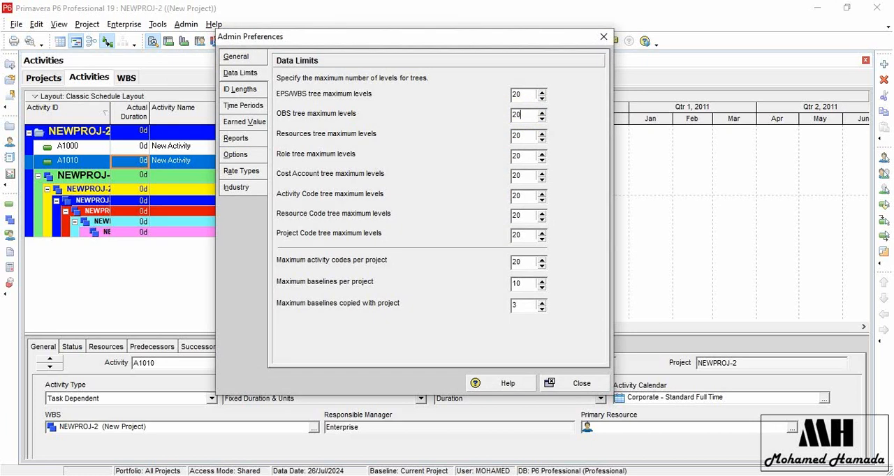
type("20")
left_click(516, 94)
type("20")
left_click(241, 91)
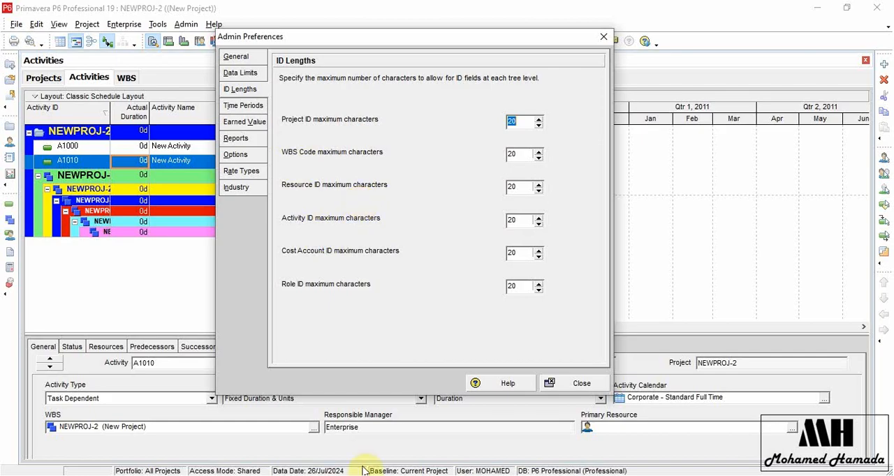
Try a Resource ID maximum of 5 characters and restore it to 20.
left_click(515, 187)
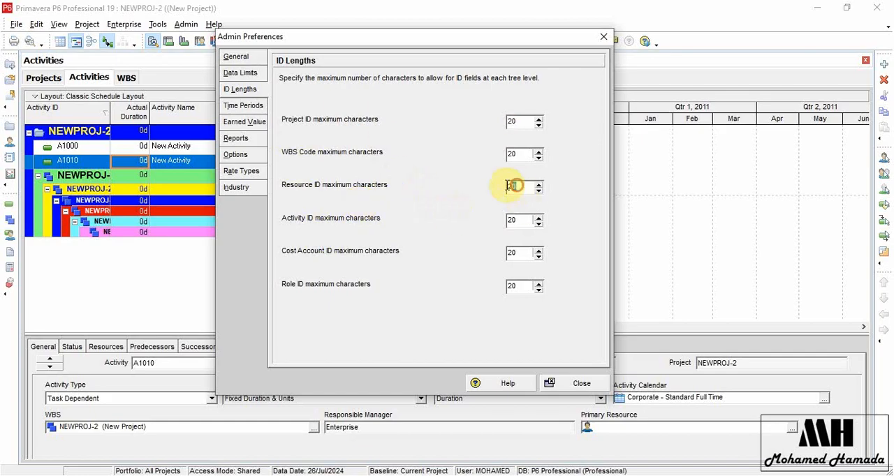
type("5")
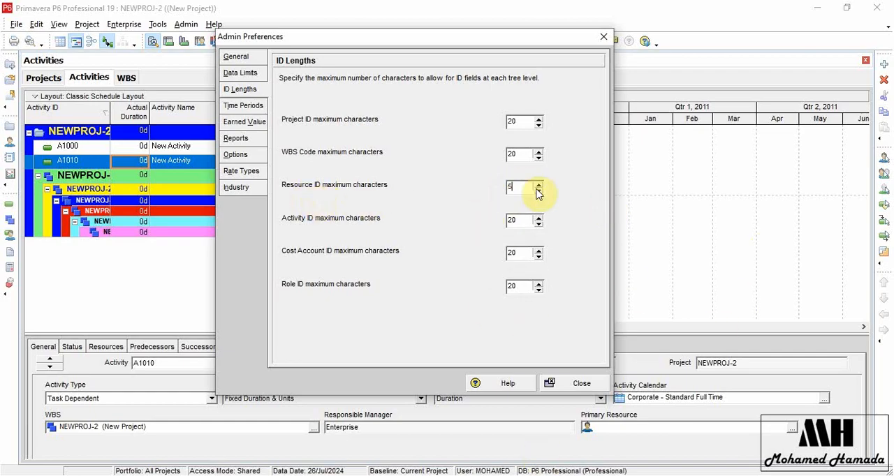
type("20")
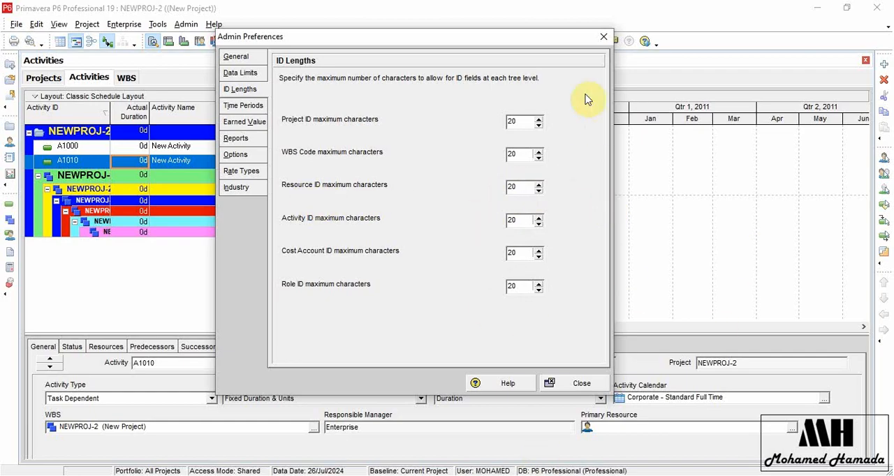
Set the WBS Code maximum characters to 10 and close the admin preferences.
double_click(515, 155)
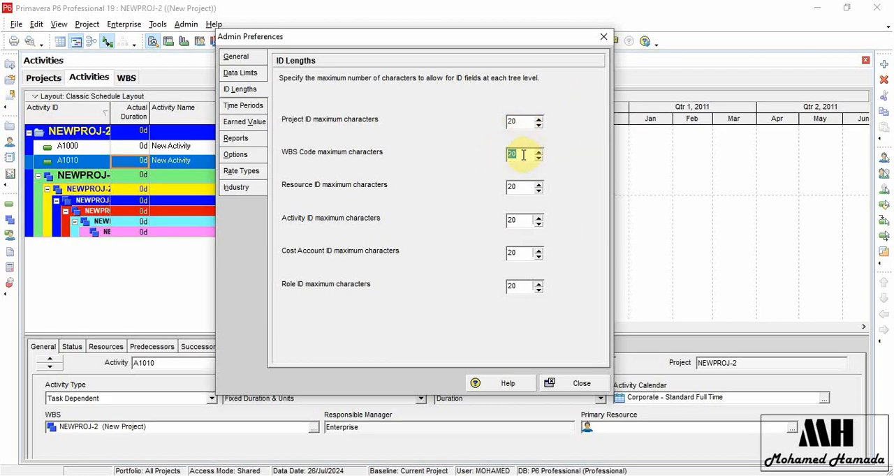
type("1")
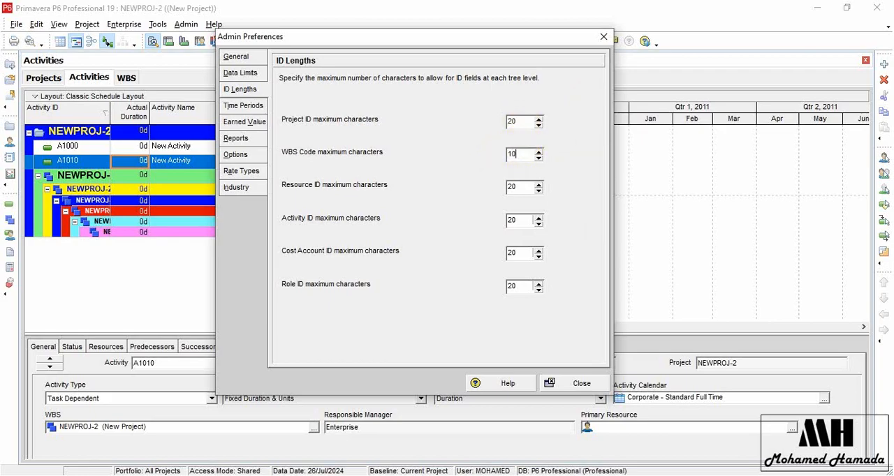
left_click(574, 384)
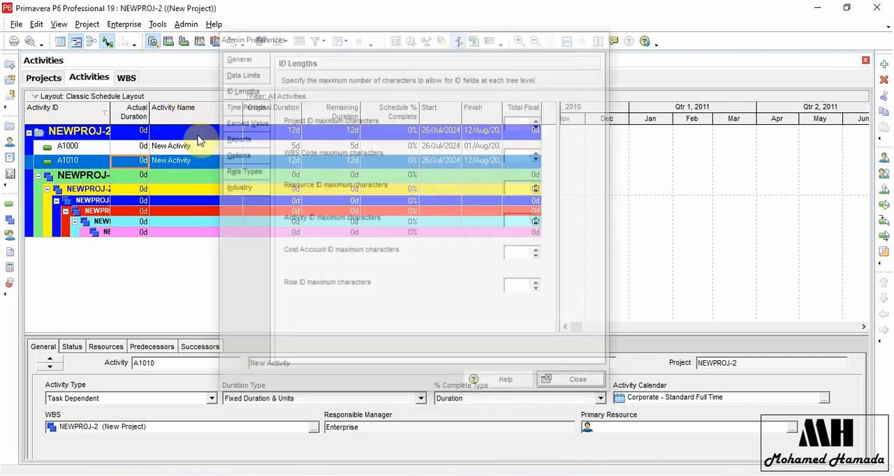
left_click(128, 78)
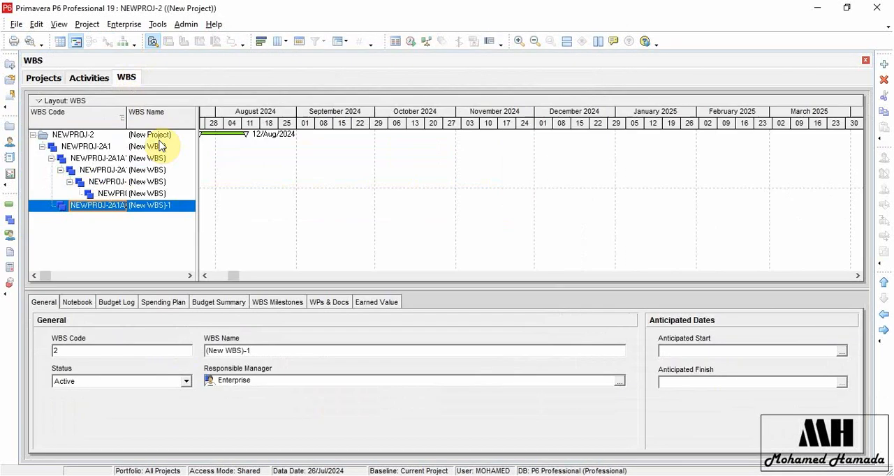
left_click(883, 64)
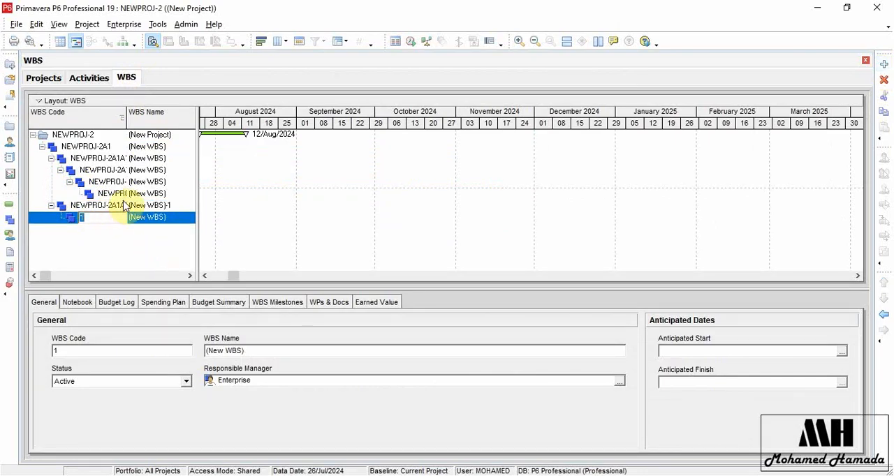
type("0123456789")
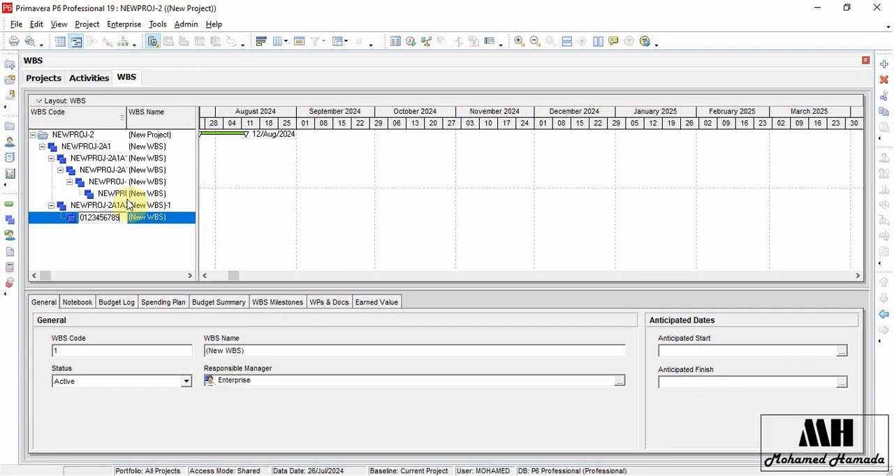
left_click_drag(121, 217, 72, 208)
left_click(96, 238)
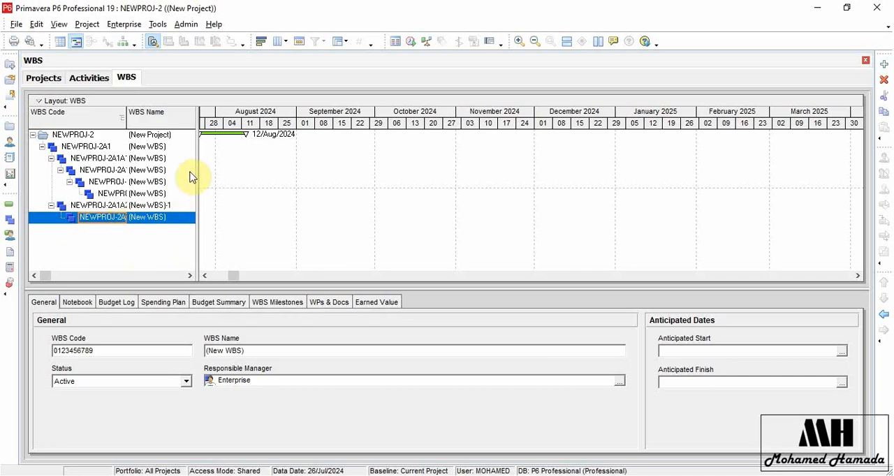
left_click_drag(199, 168, 399, 174)
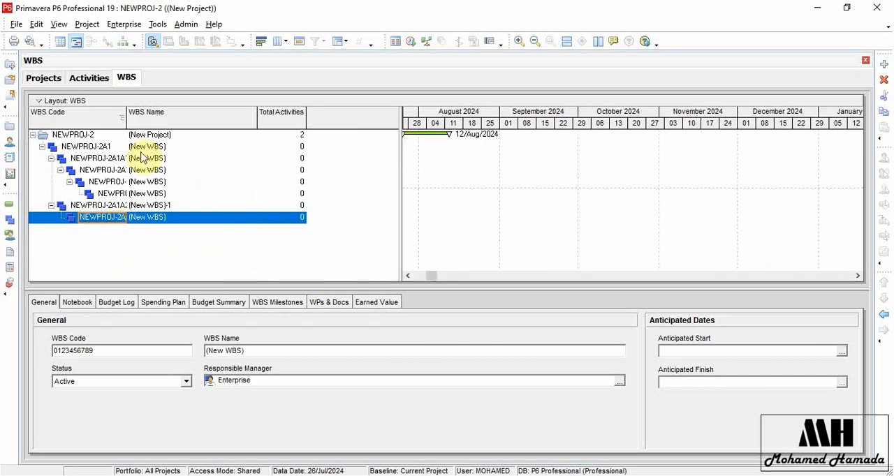
left_click_drag(125, 114, 268, 116)
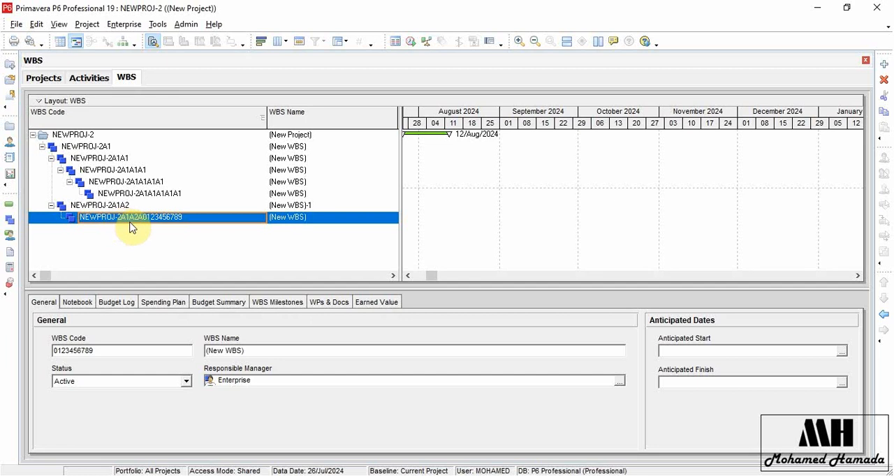
left_click(885, 318)
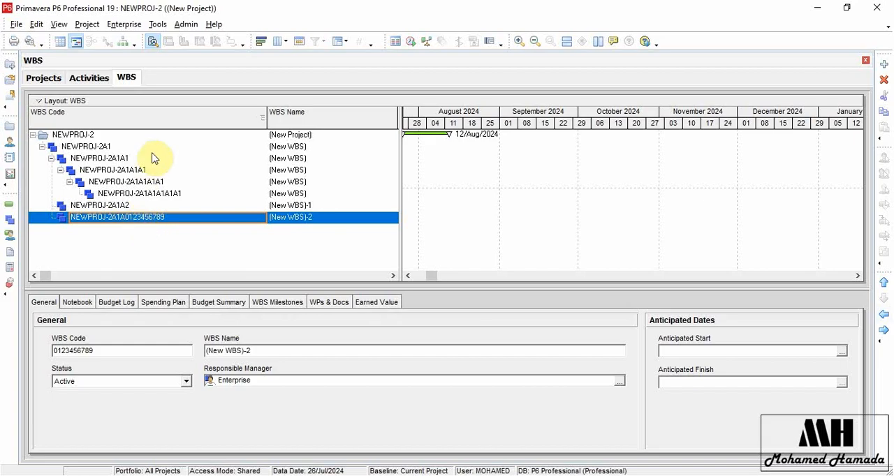
left_click(161, 216)
left_click(104, 245)
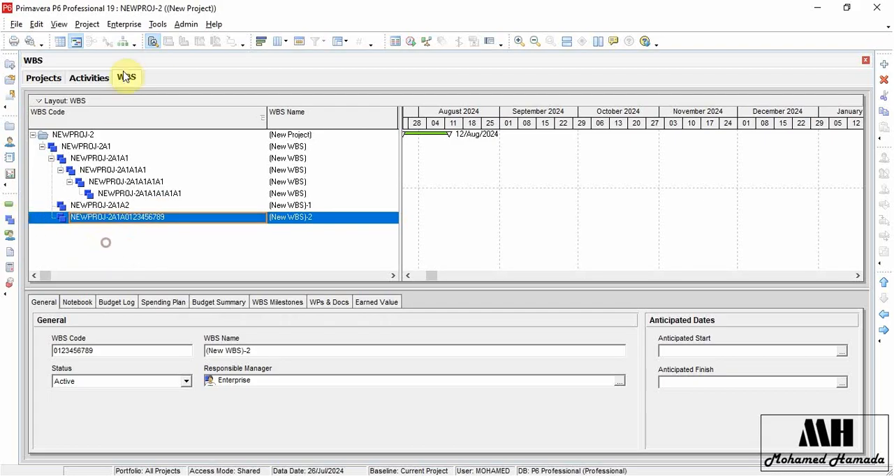
Reopen the ID Lengths admin preferences and set the WBS Code maximum characters to 20.
left_click(189, 24)
key("Escape")
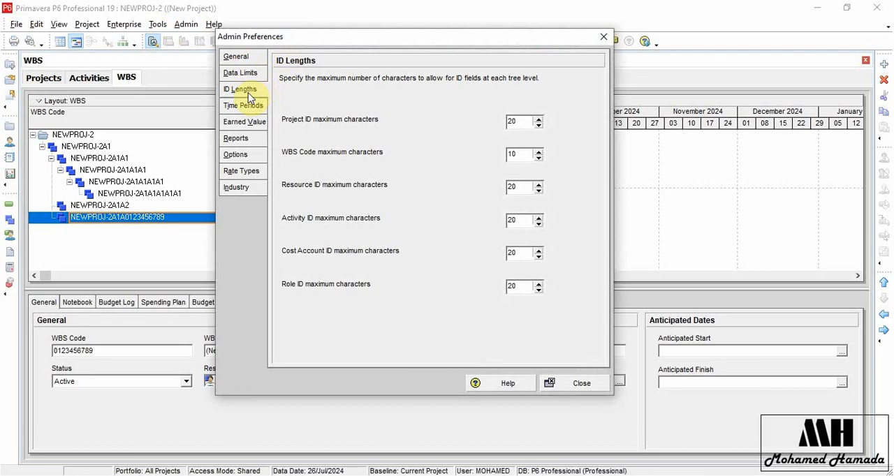
left_click_drag(529, 157, 491, 167)
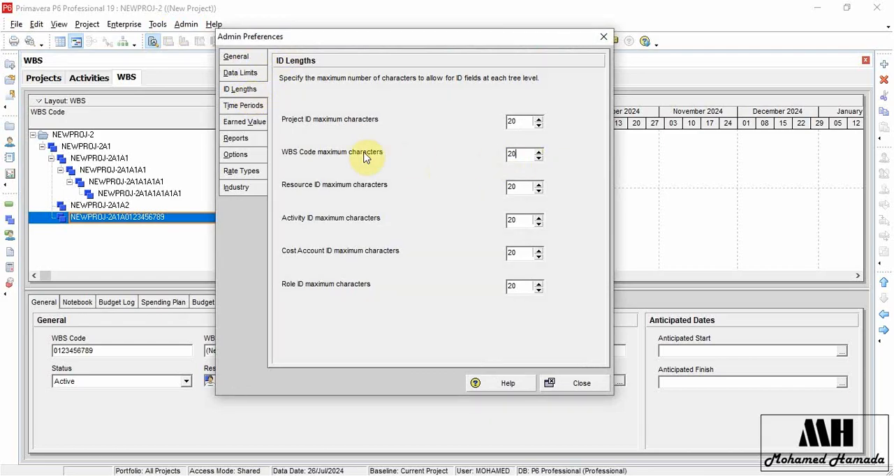
Check the ID Lengths and Data Limits settings, and open the Time Periods preferences.
left_click(247, 106)
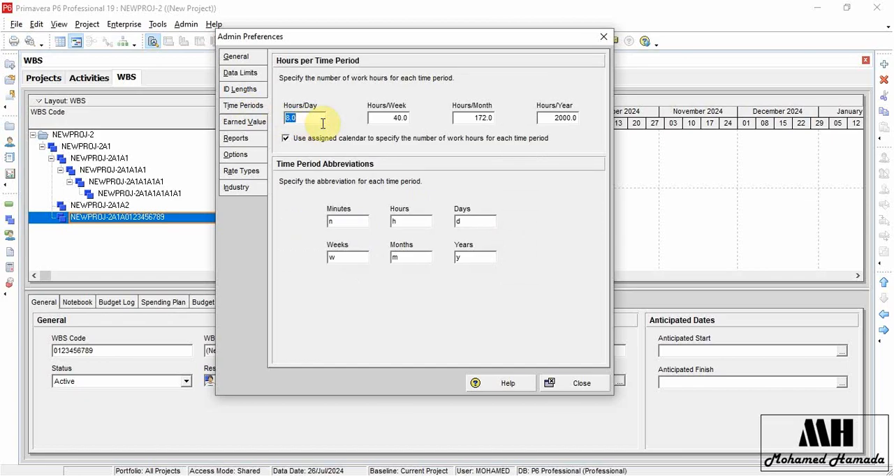
left_click(240, 88)
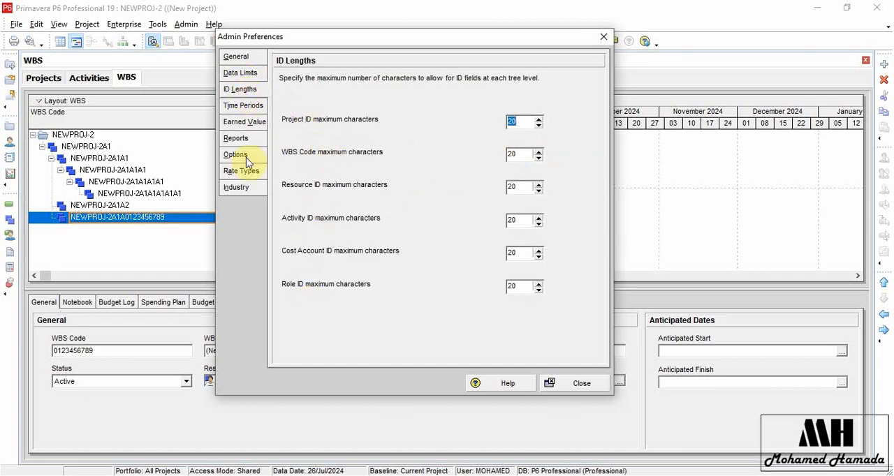
left_click(234, 88)
left_click(241, 73)
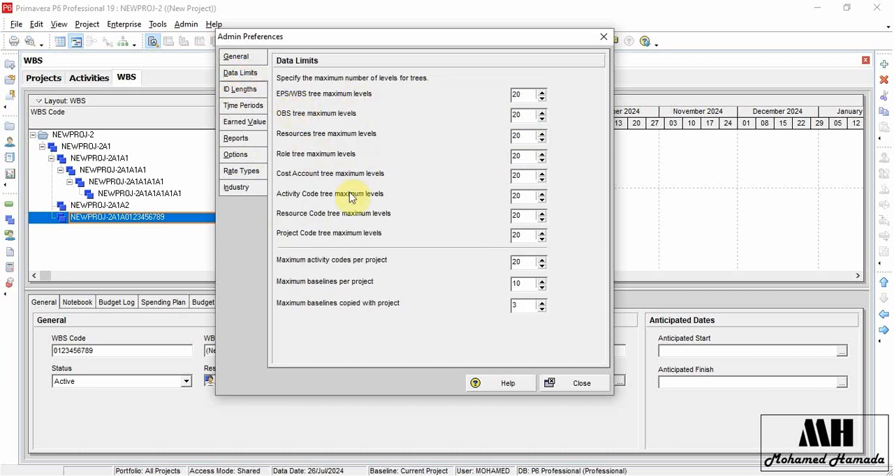
left_click(245, 107)
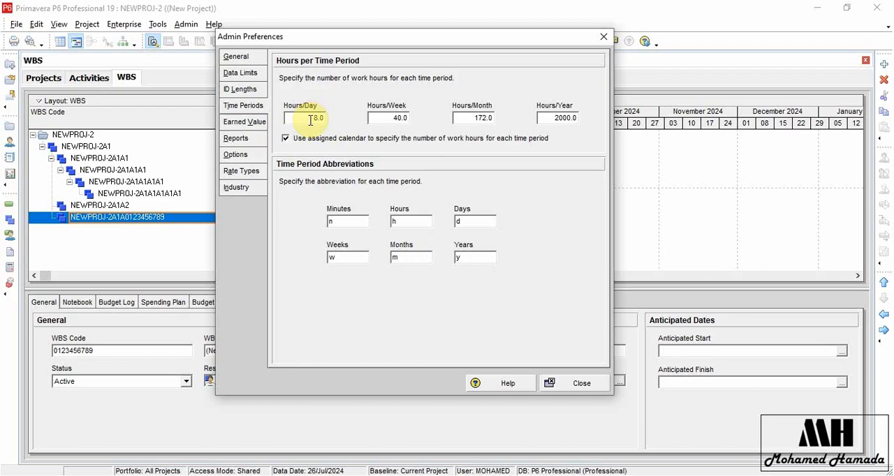
Set the hours per day to 10 and the hours per week to 35.
left_click(309, 120)
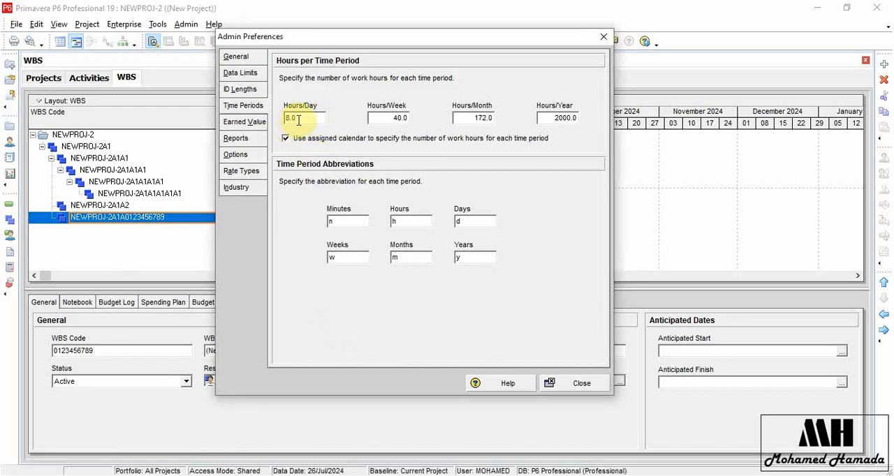
left_click_drag(302, 119, 282, 118)
type("10")
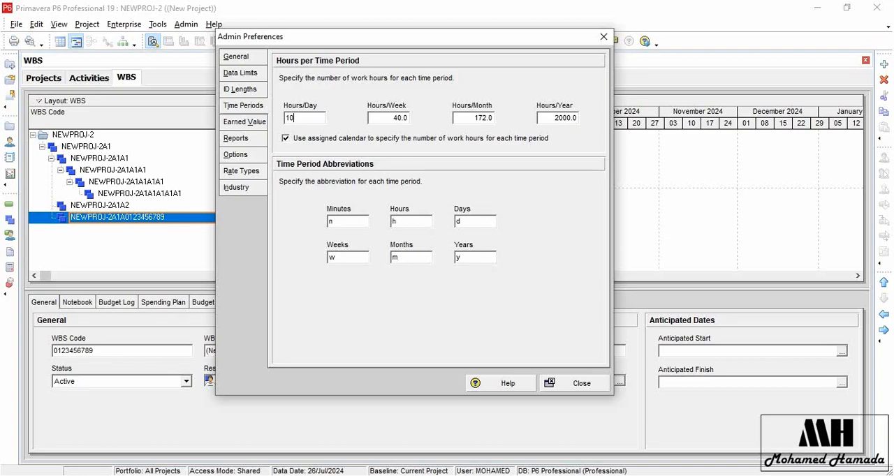
left_click(386, 119)
left_click_drag(389, 119, 358, 124)
type("35")
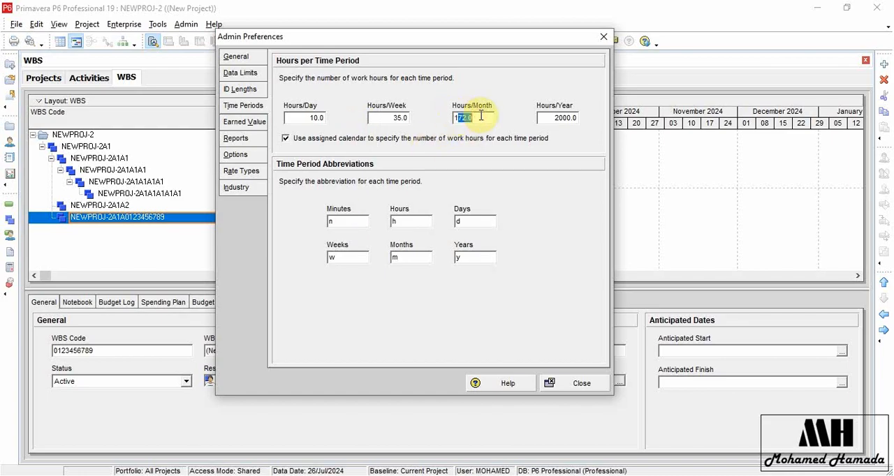
Set the hours per week to 41 and the hours per day to 8.
double_click(460, 117)
double_click(389, 122)
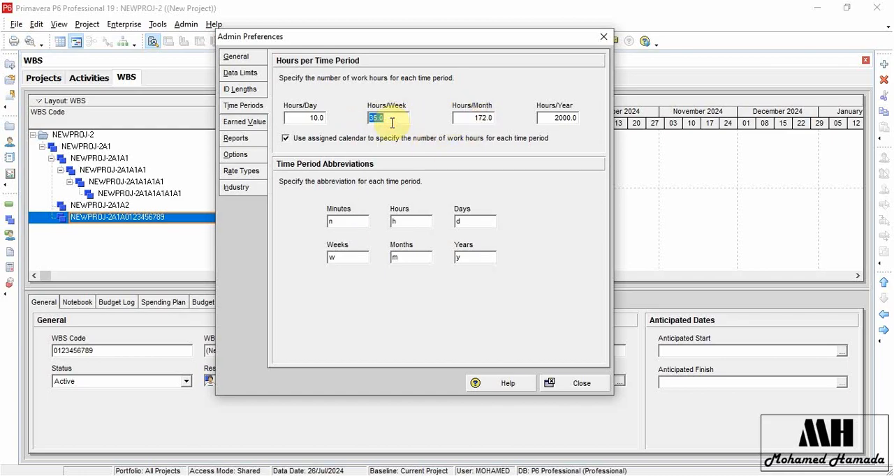
type("41")
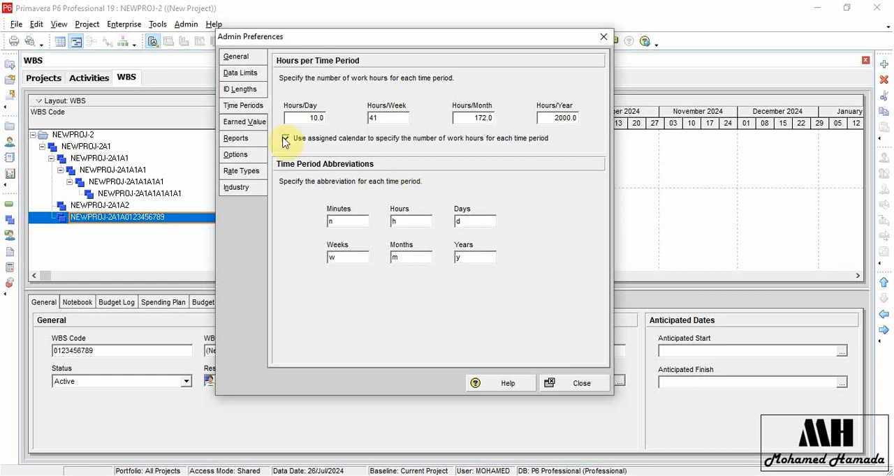
double_click(302, 117)
type("8")
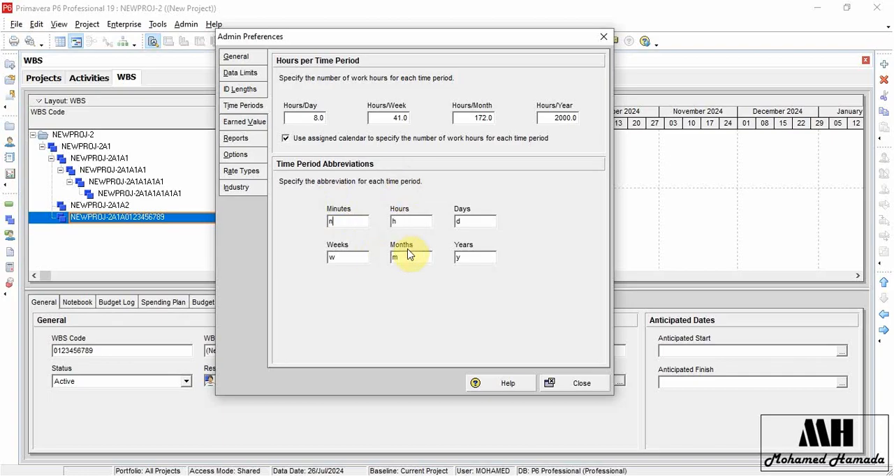
Go through the abbreviations for minutes, hours, days, weeks, months and years, and close the admin preferences.
double_click(328, 222)
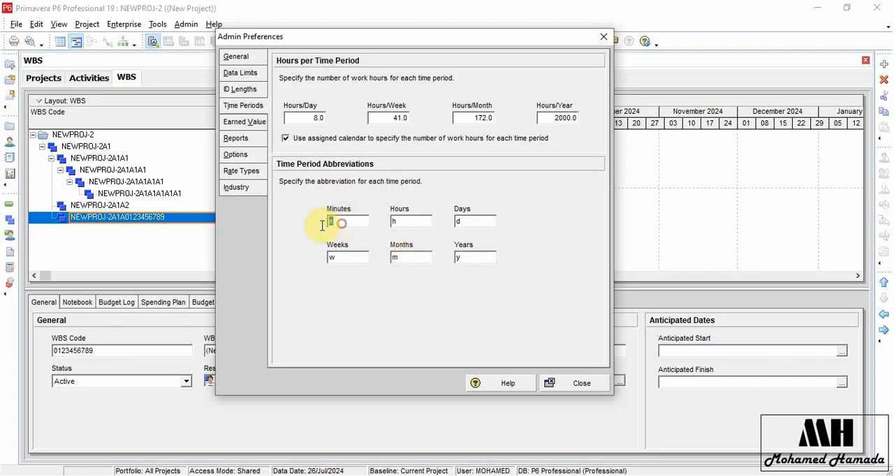
double_click(411, 221)
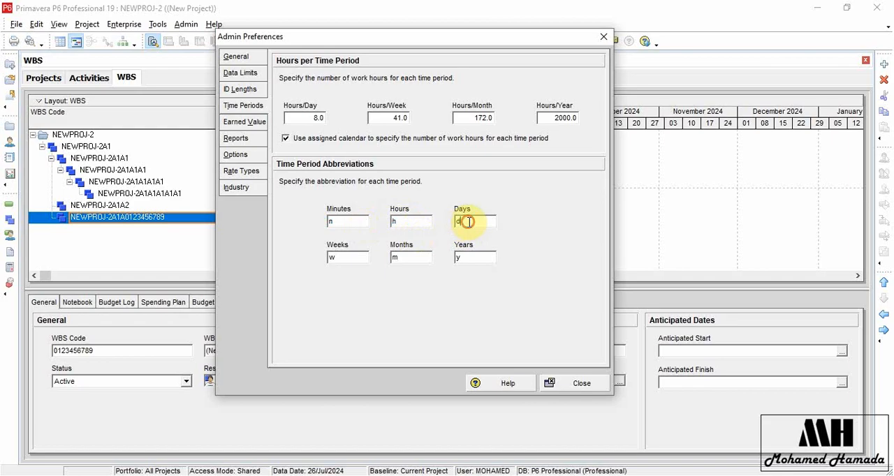
double_click(474, 257)
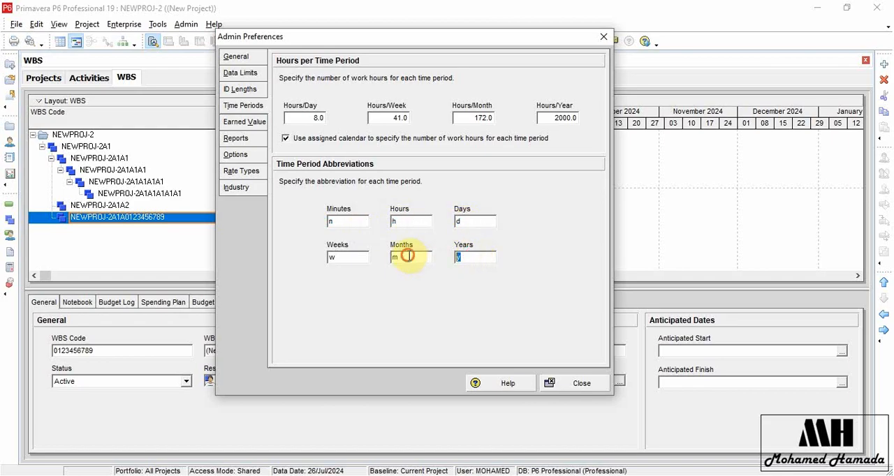
double_click(344, 257)
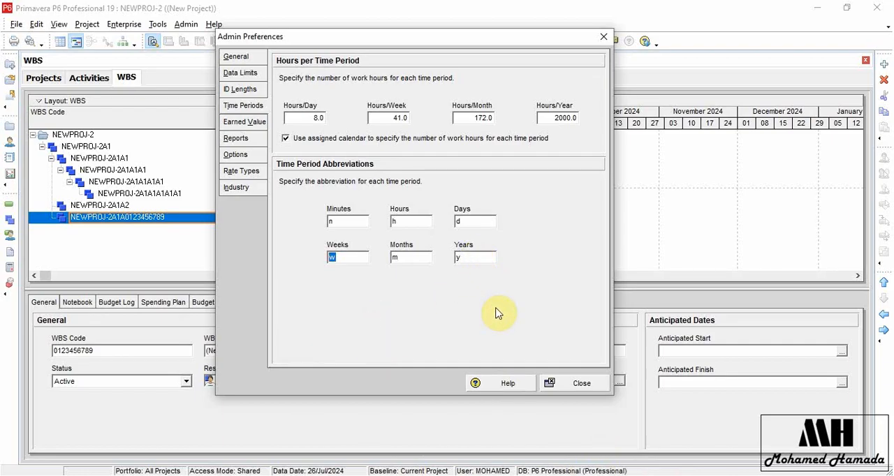
left_click(580, 384)
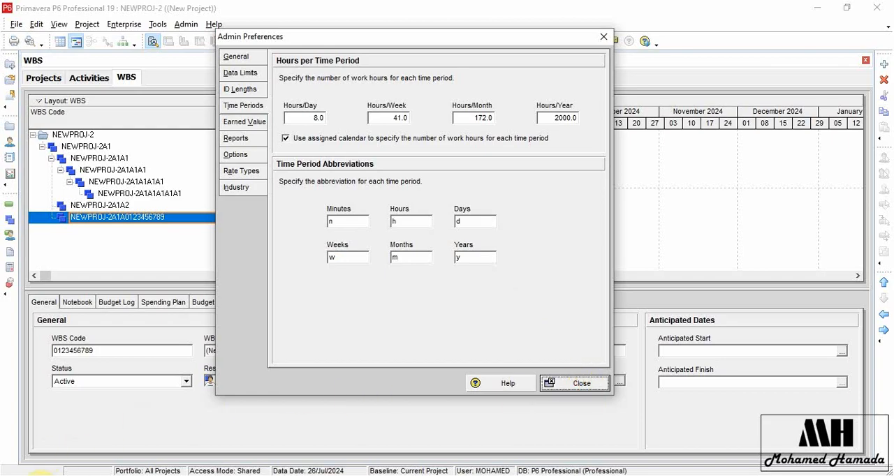